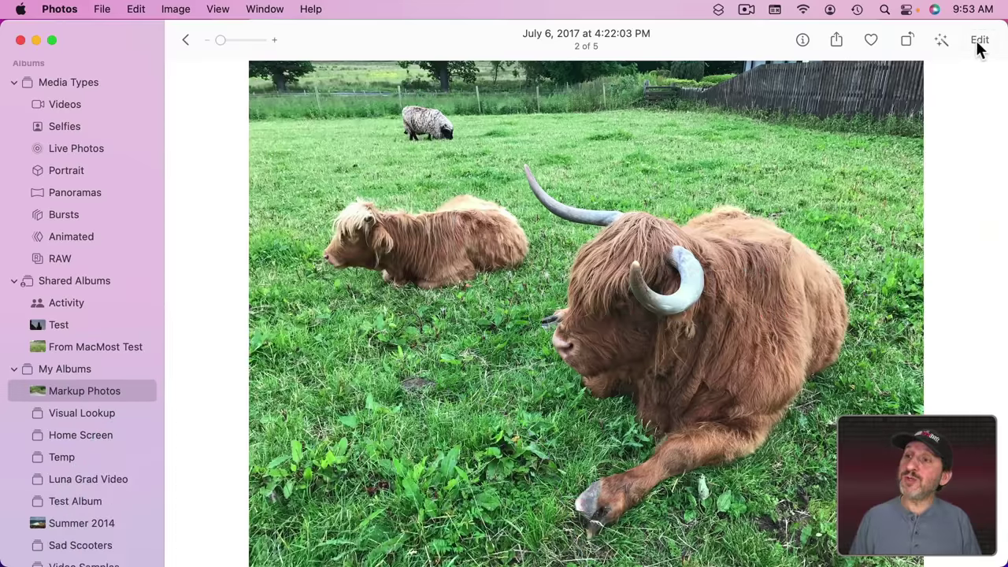
Start editing the cattle photo, browse its Filters and Crop tabs, and list the editing extensions.
left_click(978, 46)
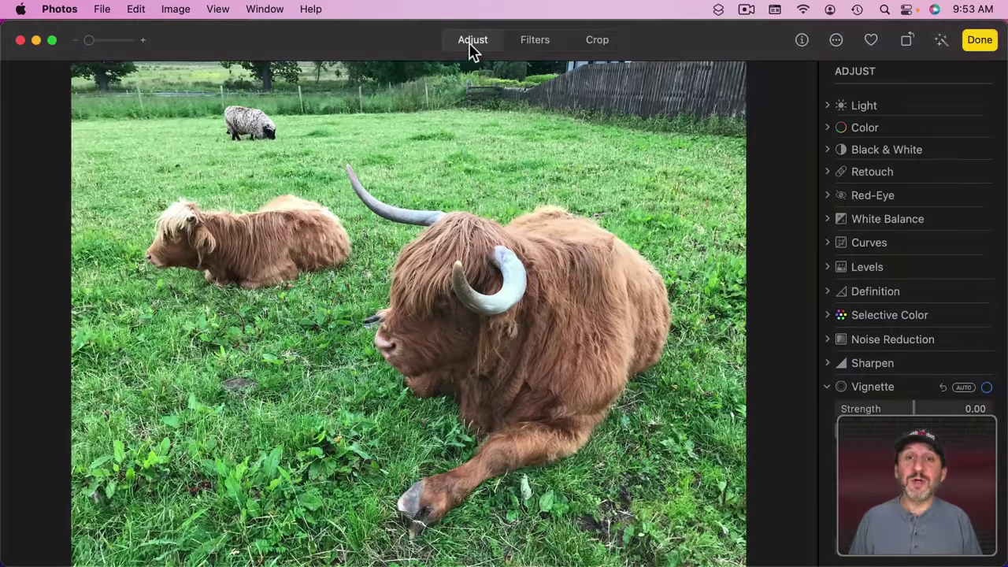
left_click(540, 37)
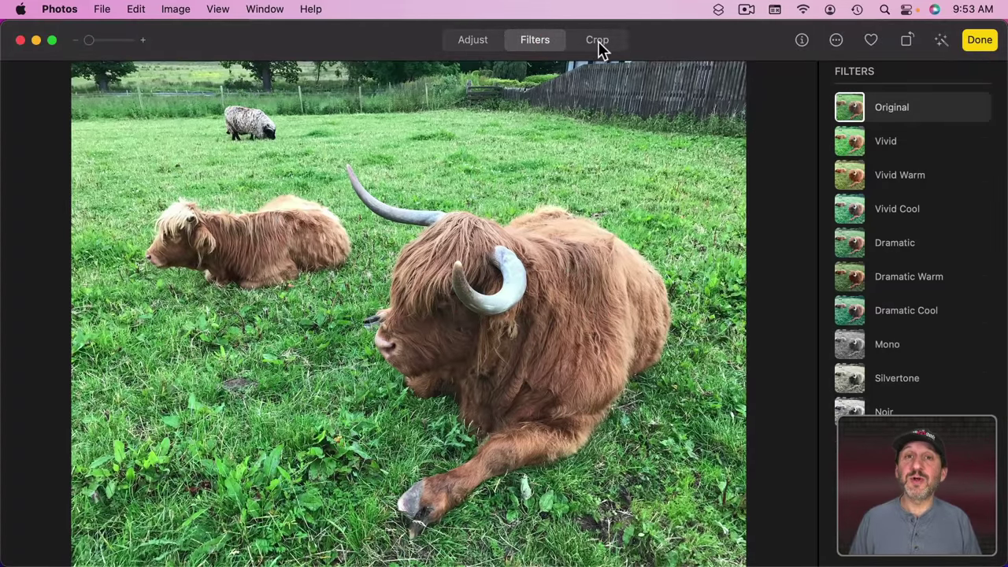
left_click(598, 41)
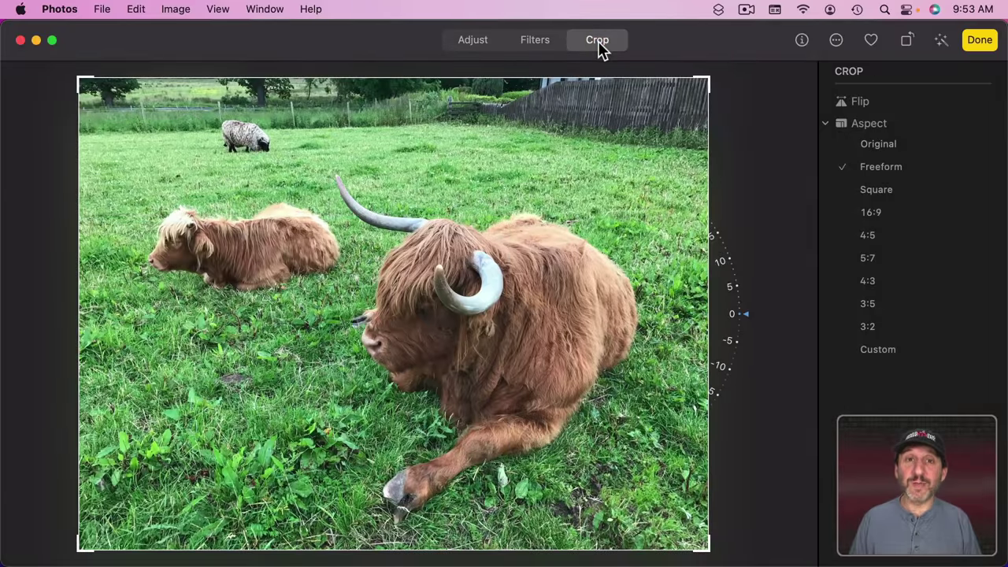
left_click(472, 38)
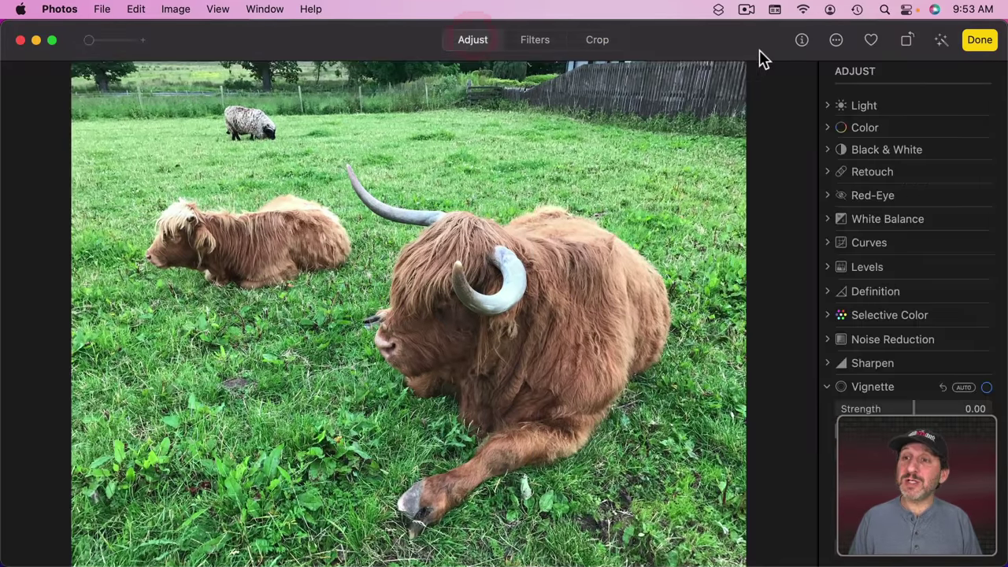
left_click(836, 39)
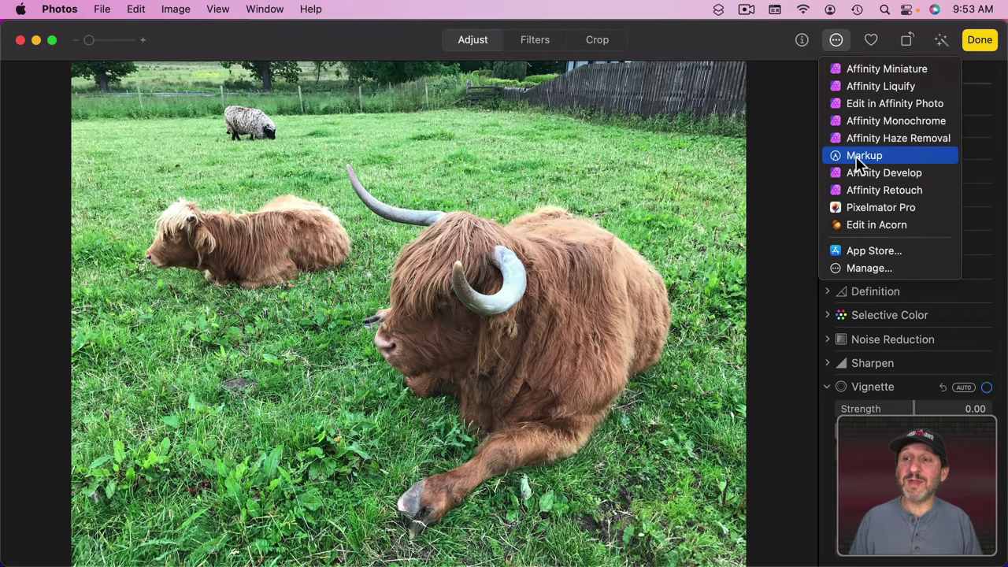
Open the cattle photo in Markup and stretch a rectangle across the whole photo.
left_click(891, 154)
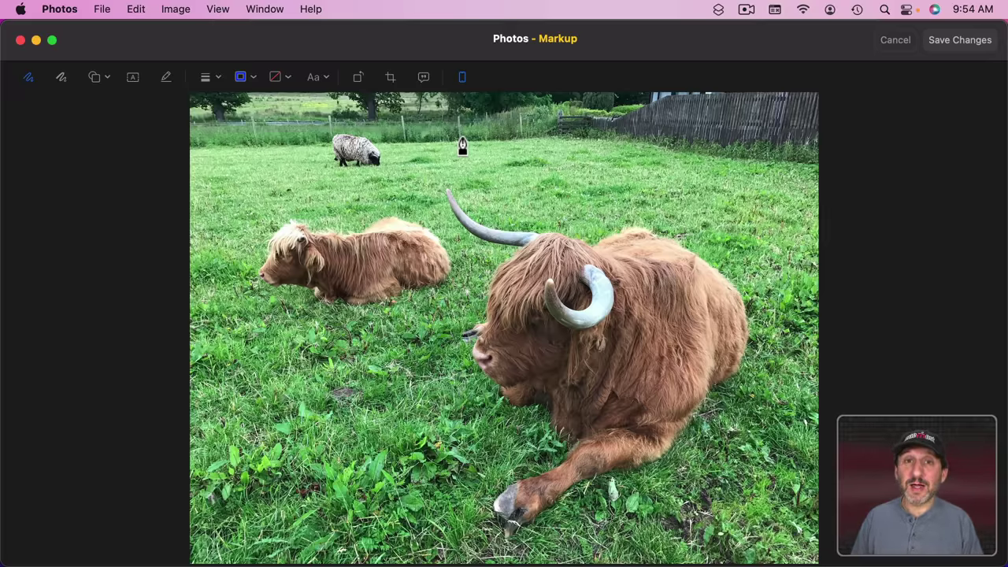
left_click(106, 79)
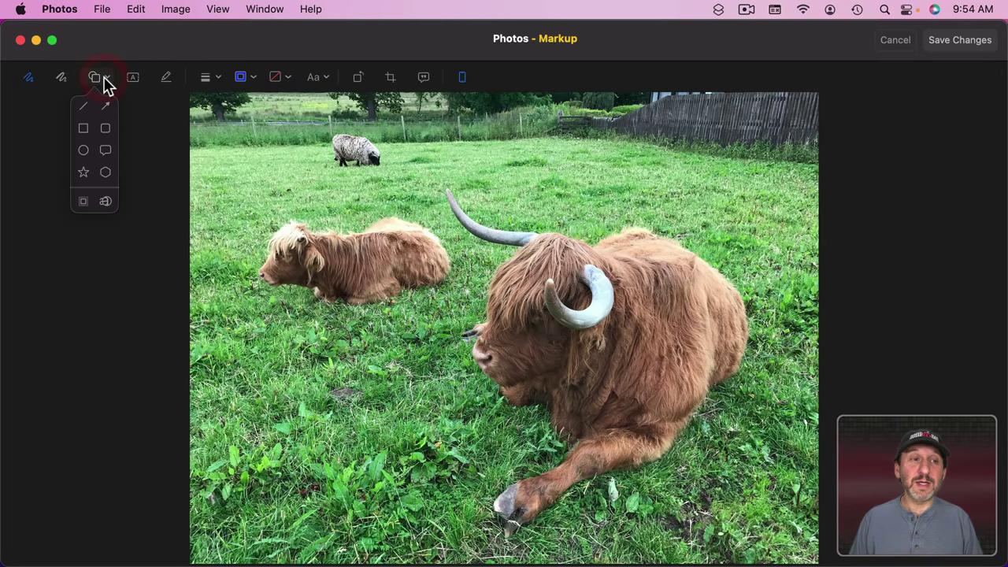
left_click(84, 128)
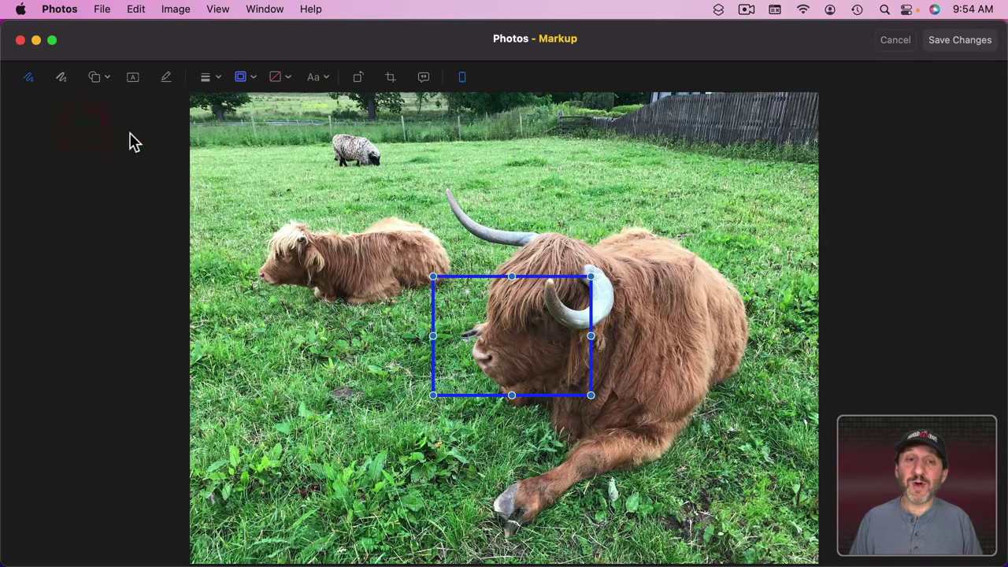
left_click_drag(433, 277, 191, 95)
left_click_drag(592, 395, 817, 562)
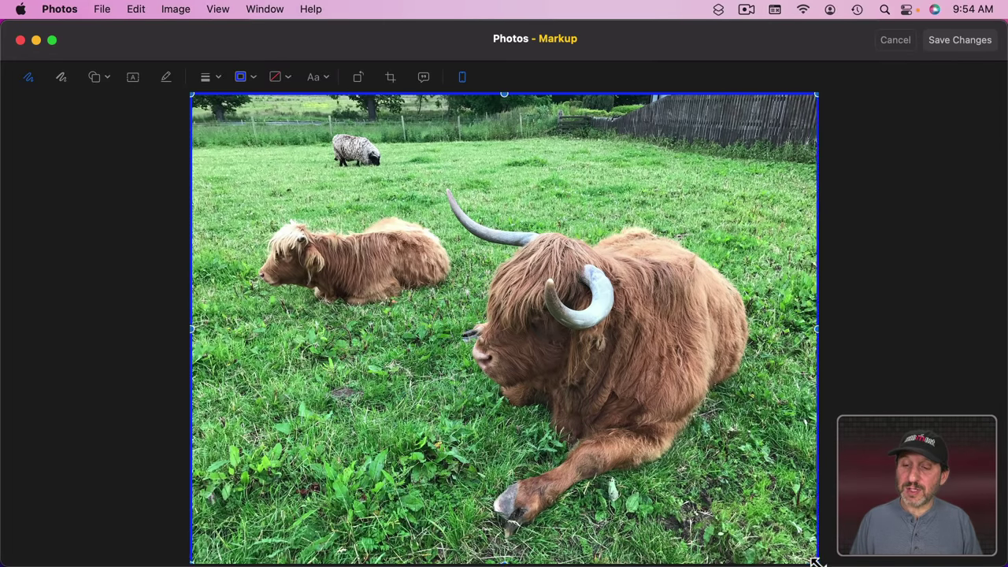
Give the rectangle a red border with a different line style.
left_click(206, 76)
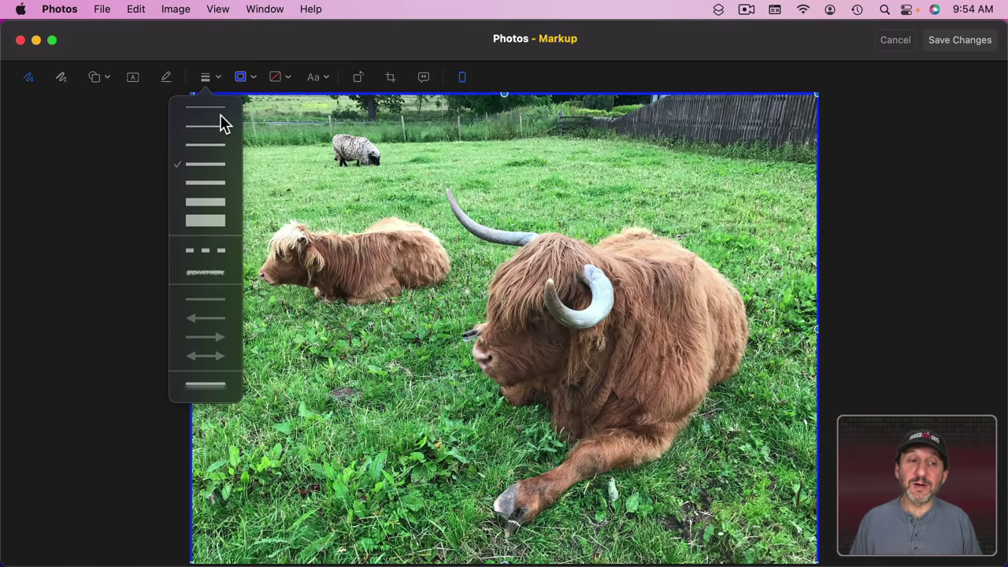
left_click(243, 76)
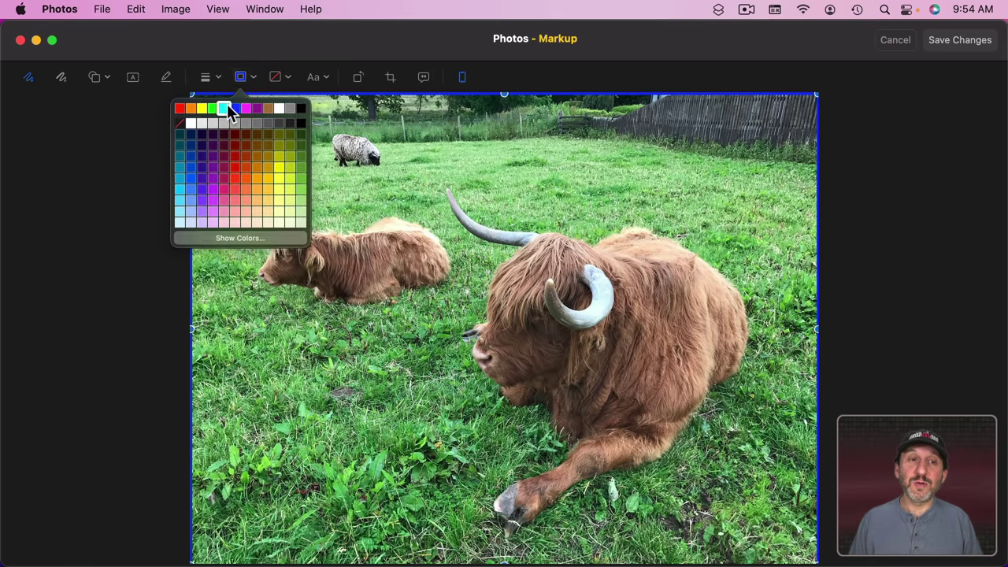
left_click(180, 110)
left_click(206, 76)
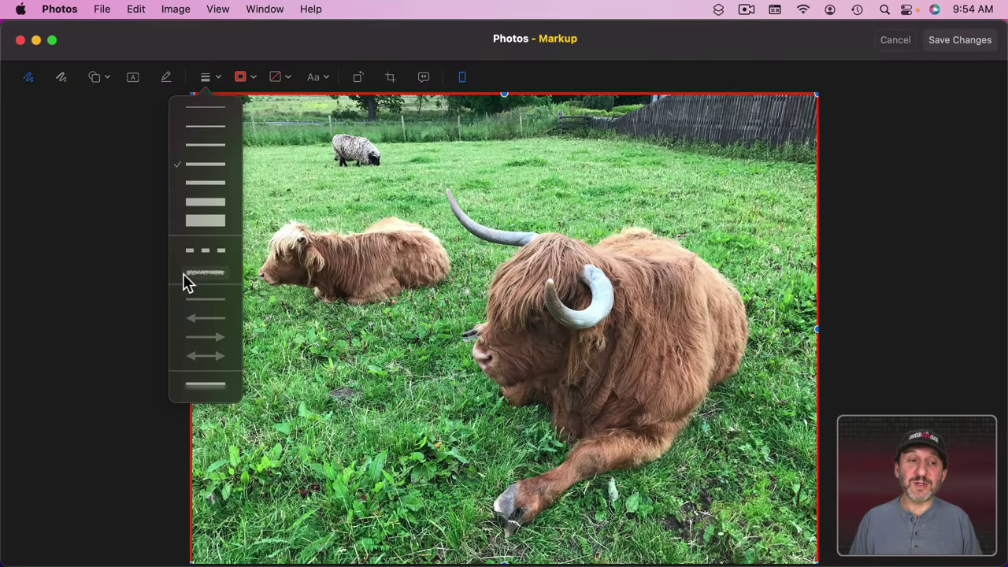
left_click(204, 275)
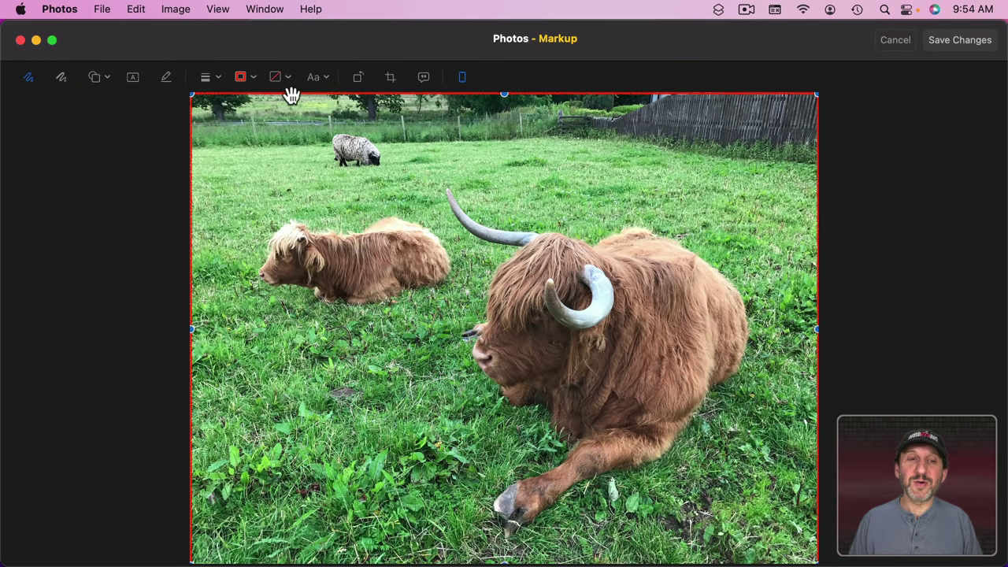
Save the markup, finish editing, then briefly reopen and close the editor.
left_click(966, 45)
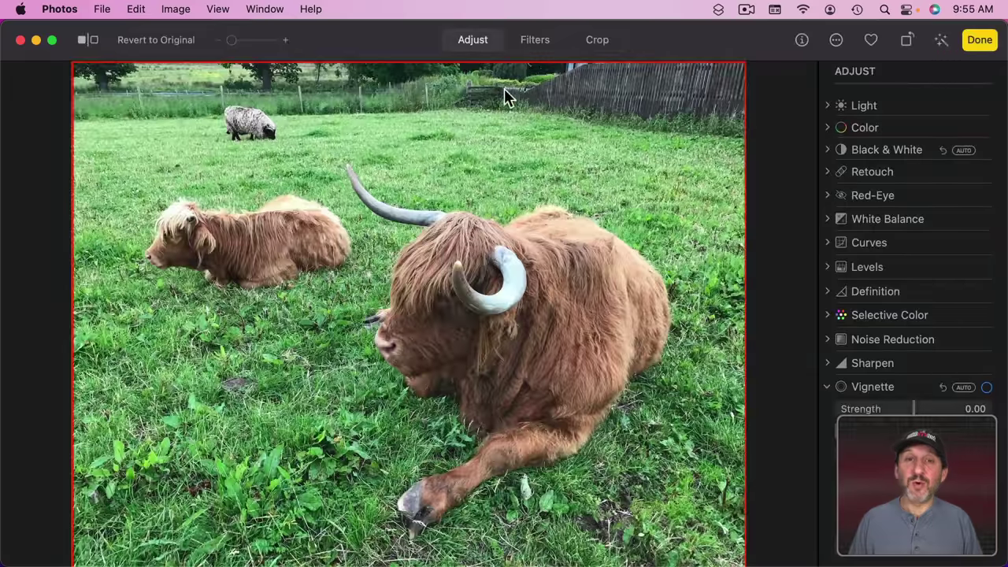
left_click(975, 46)
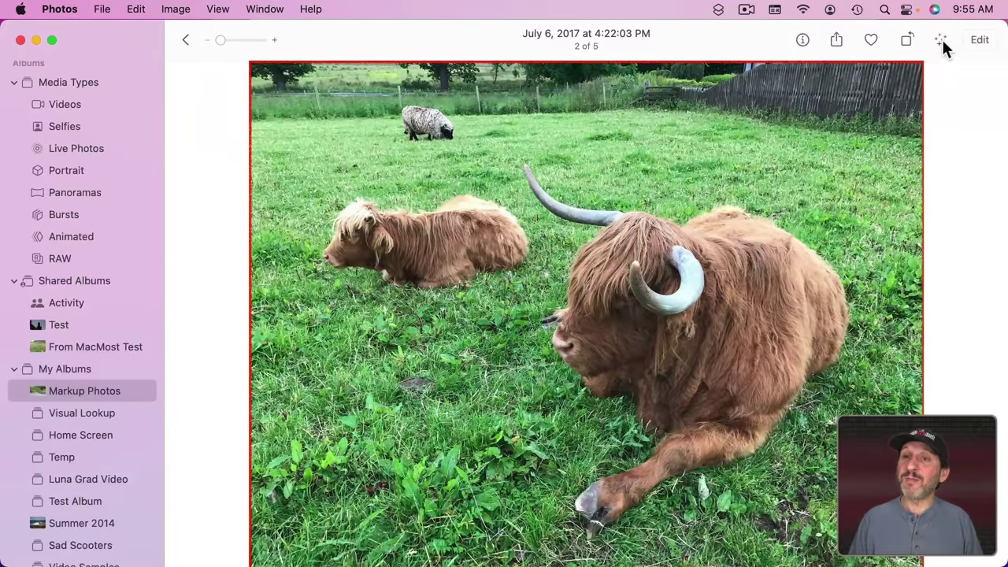
left_click(980, 41)
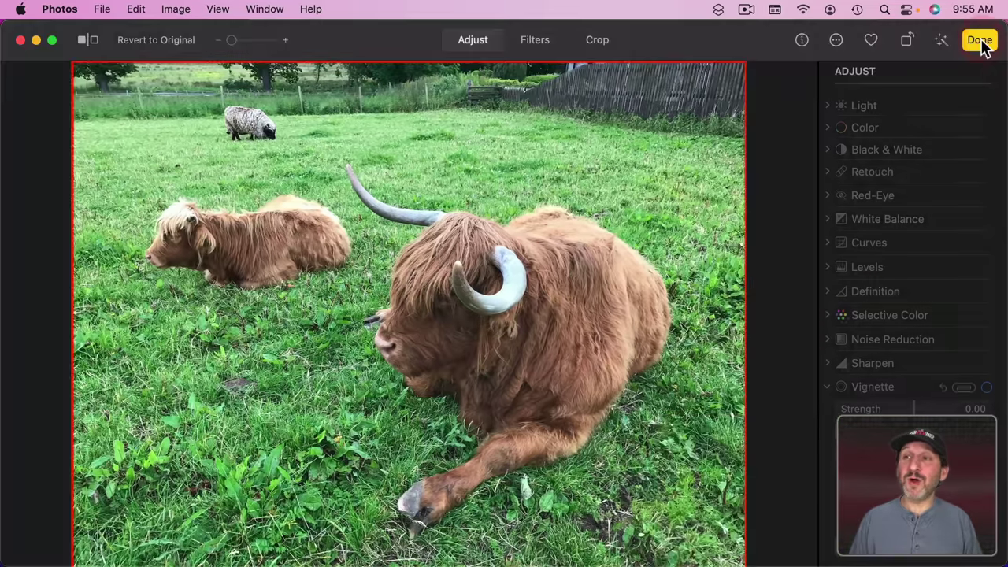
left_click(166, 40)
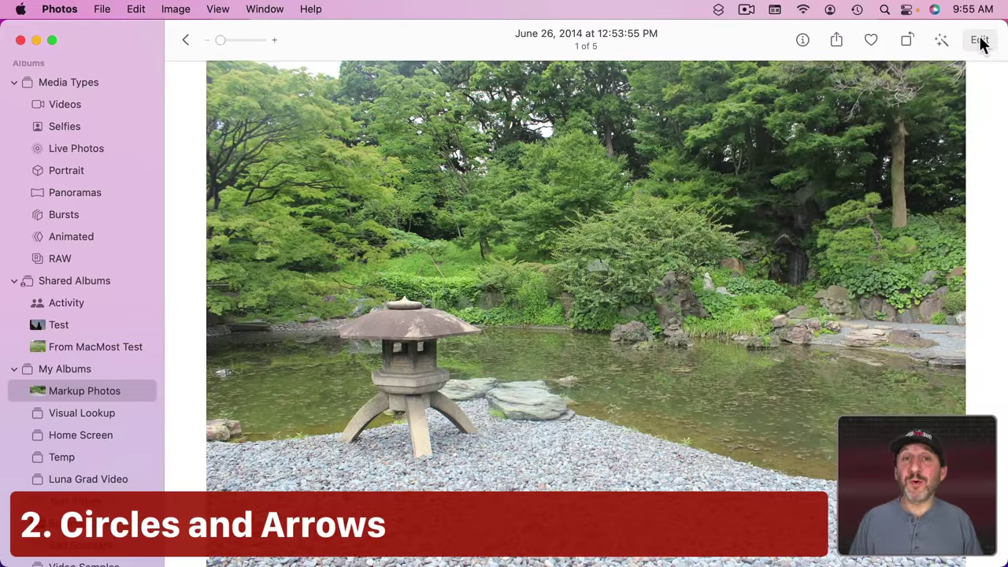
Open the garden pond photo in Markup.
left_click(980, 41)
left_click(838, 41)
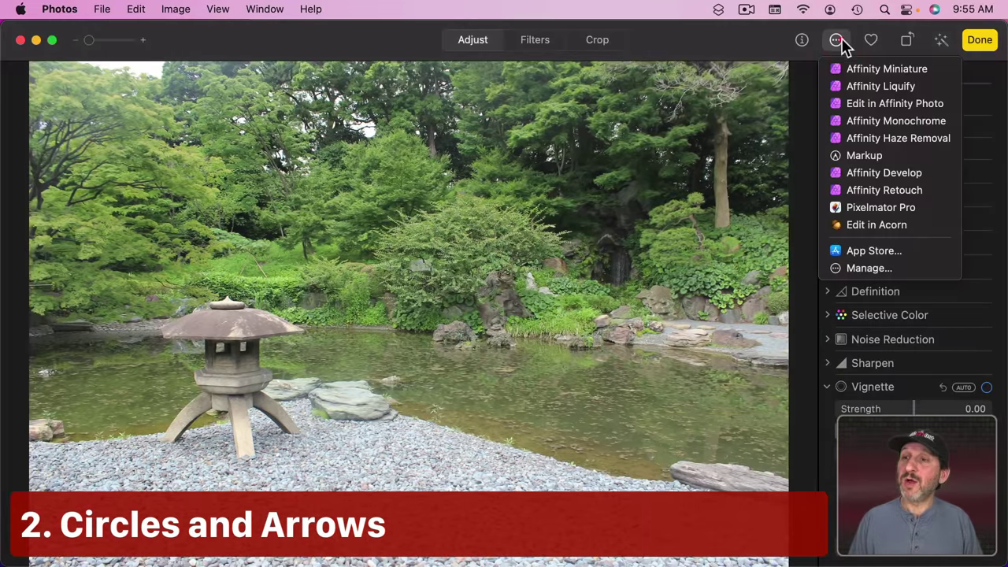
left_click(860, 157)
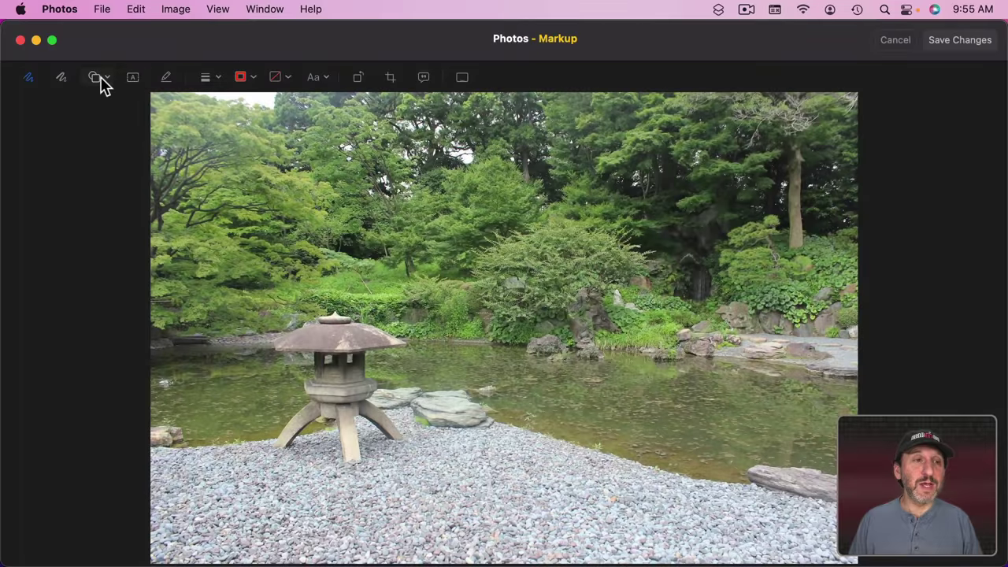
Circle the stone lantern with a thick, hand-sketched magenta ellipse.
left_click(97, 78)
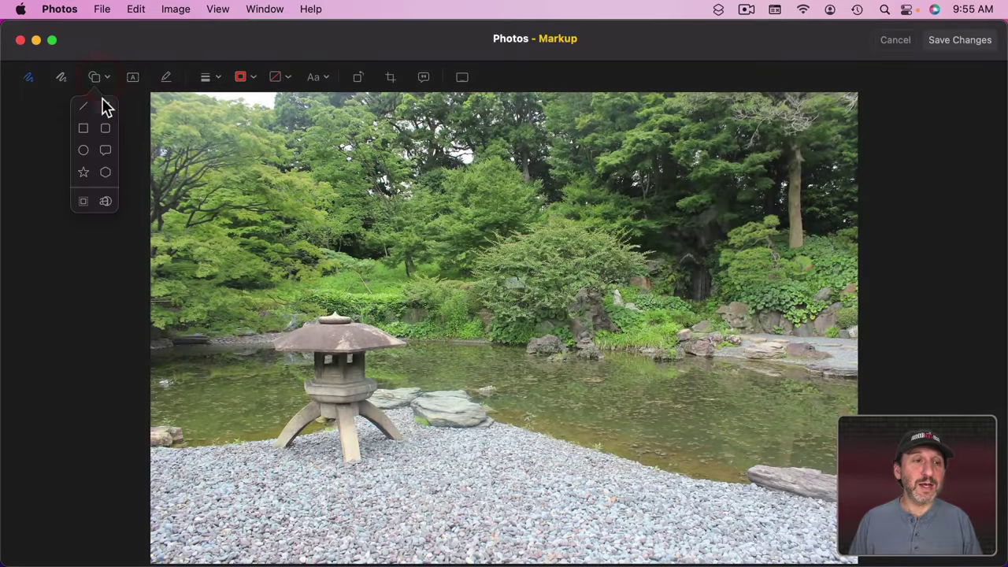
left_click(83, 149)
left_click_drag(570, 296, 407, 324)
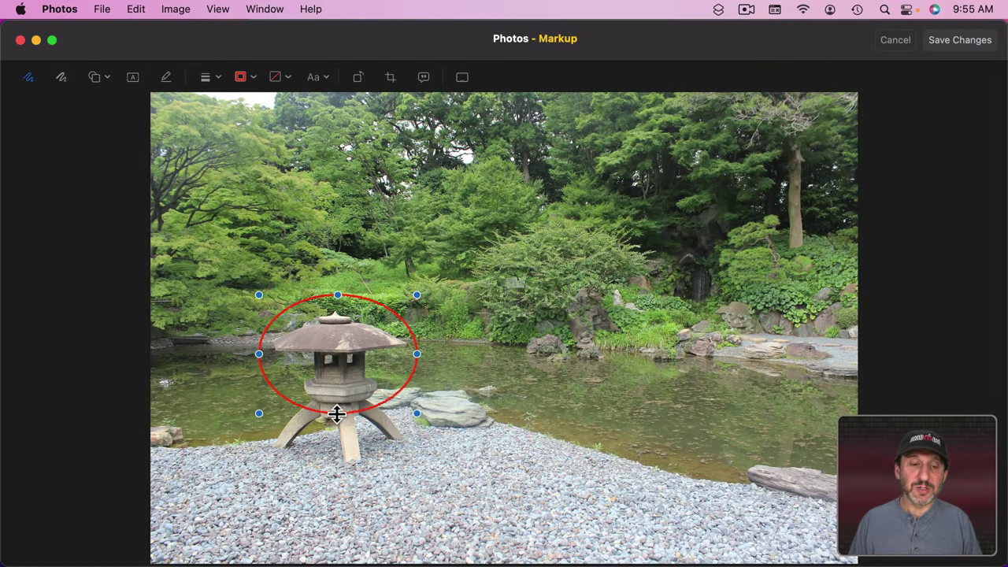
left_click_drag(338, 413, 337, 487)
left_click(215, 78)
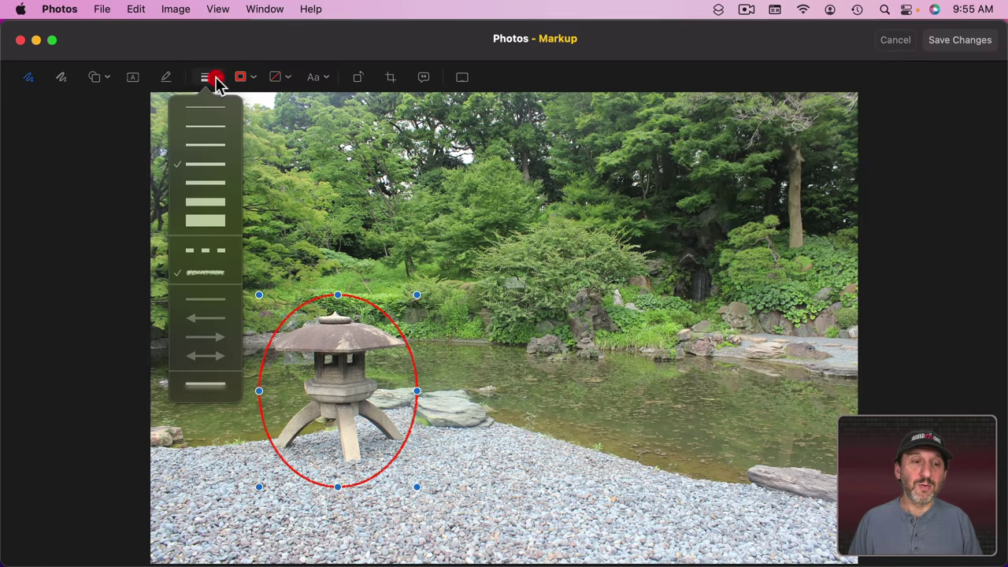
left_click(203, 182)
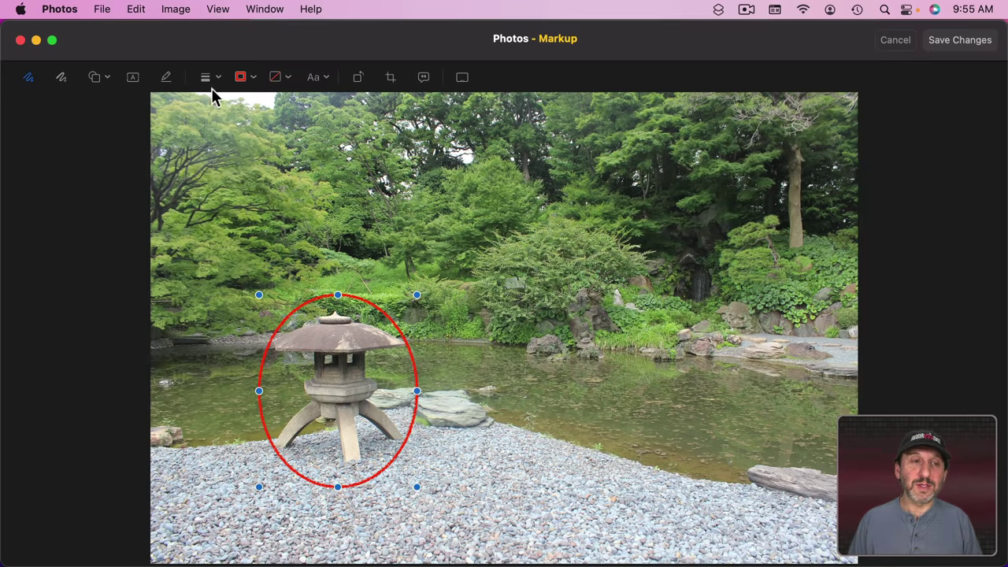
left_click(213, 77)
left_click(207, 273)
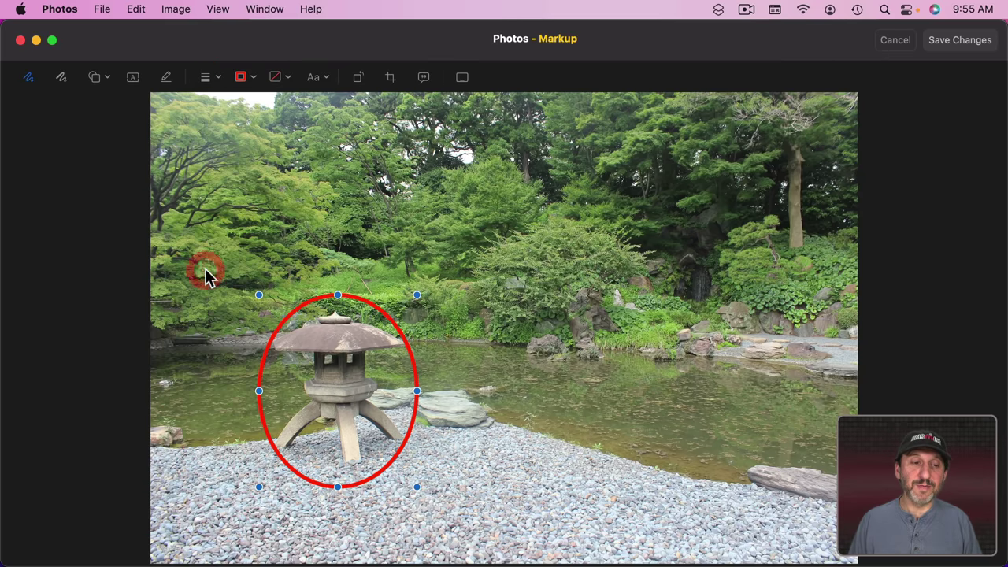
left_click(254, 77)
left_click(247, 113)
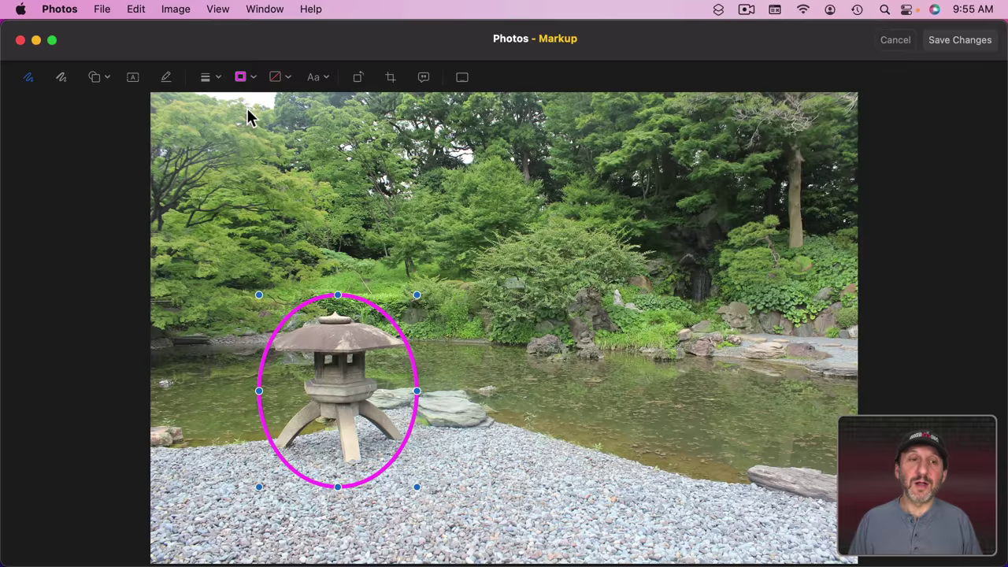
mouse_move(358, 300)
left_mouse_down()
mouse_move(360, 319)
mouse_move(356, 297)
left_mouse_up()
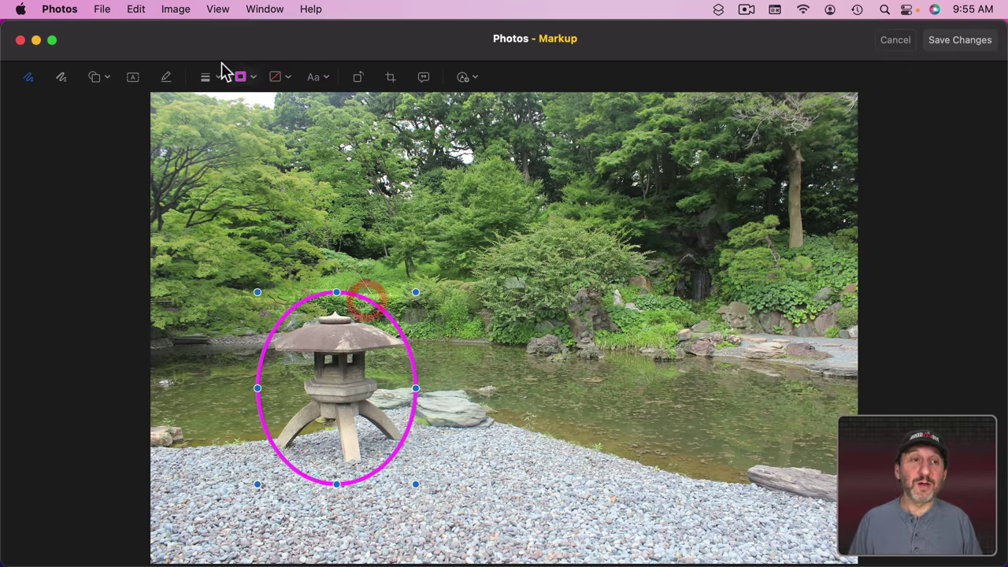
Add an arrow and aim its head at the stone lantern.
left_click(107, 78)
left_click(83, 150)
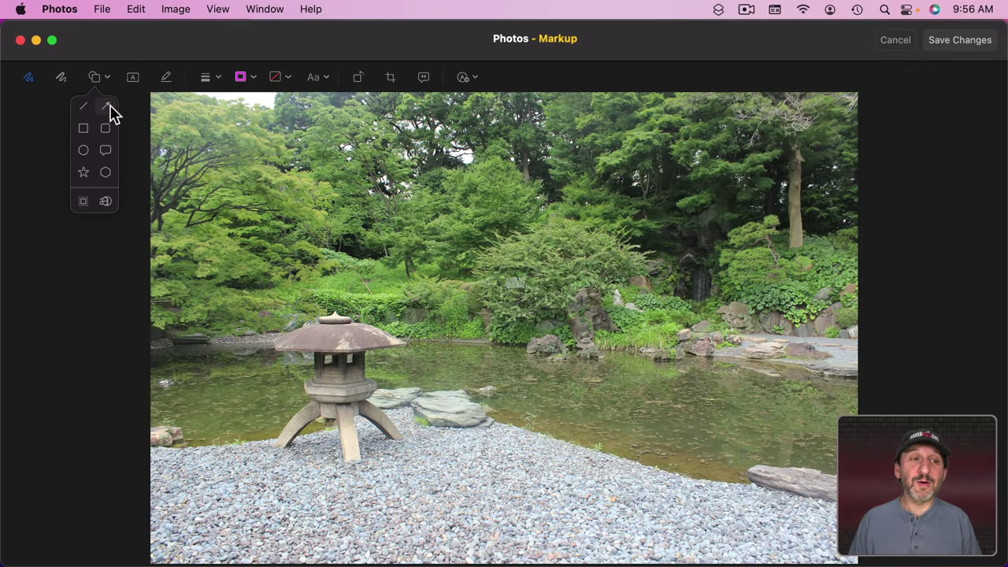
left_click(109, 107)
left_click_drag(598, 347, 396, 318)
left_click_drag(442, 345, 467, 229)
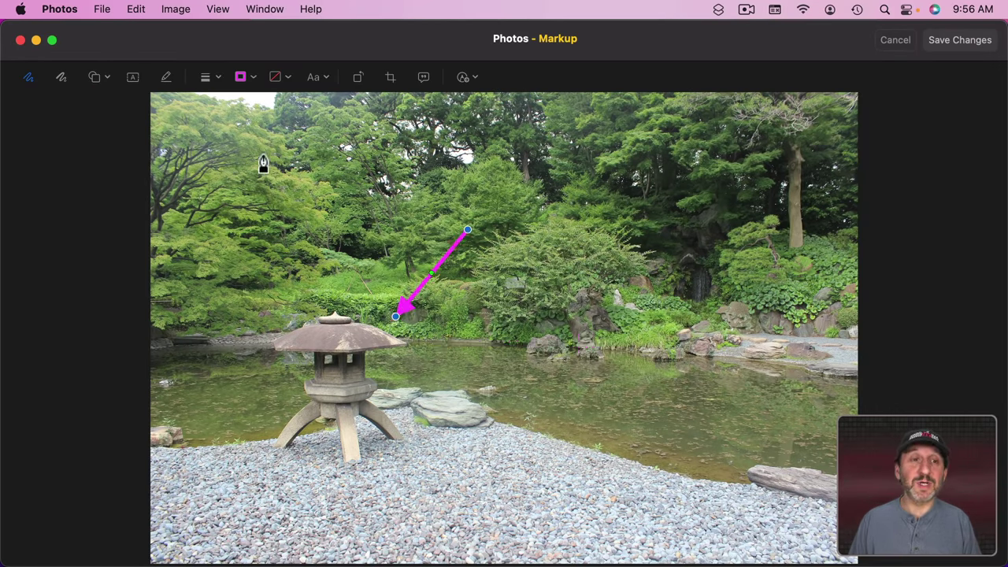
left_click(97, 77)
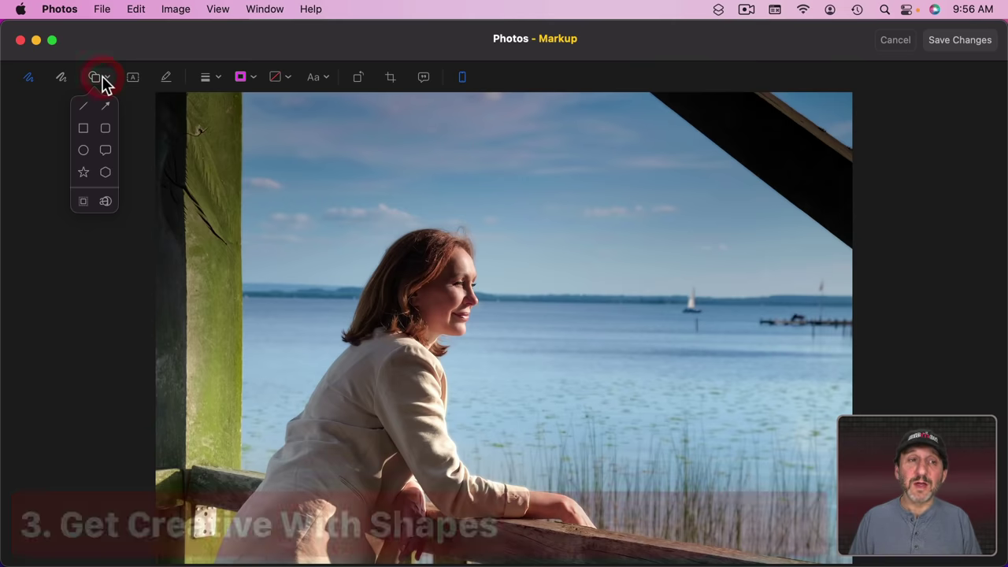
Add a star over the woman's face, fill it red, remove its outline and shrink it.
left_click(83, 174)
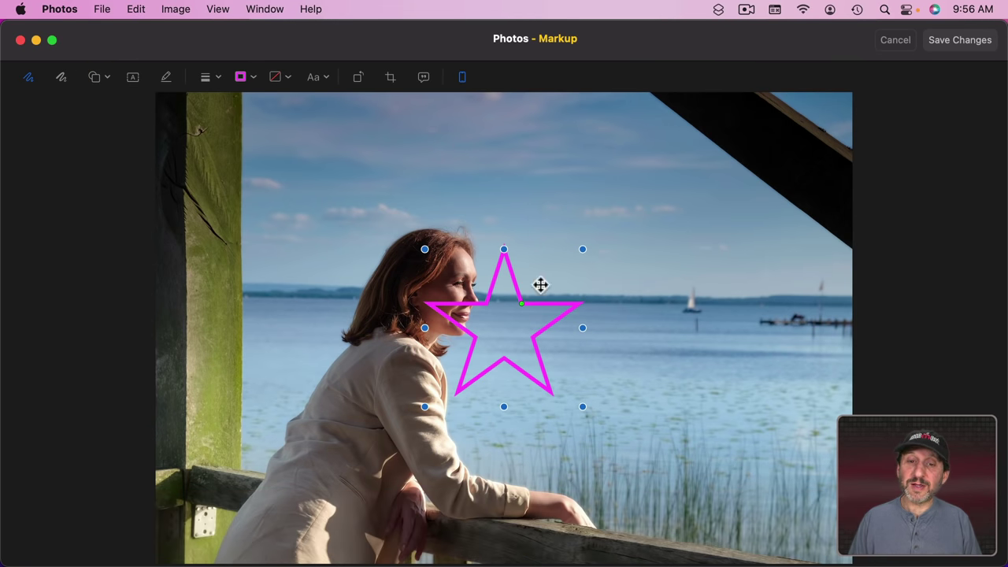
left_click_drag(555, 277, 525, 299)
left_click(280, 79)
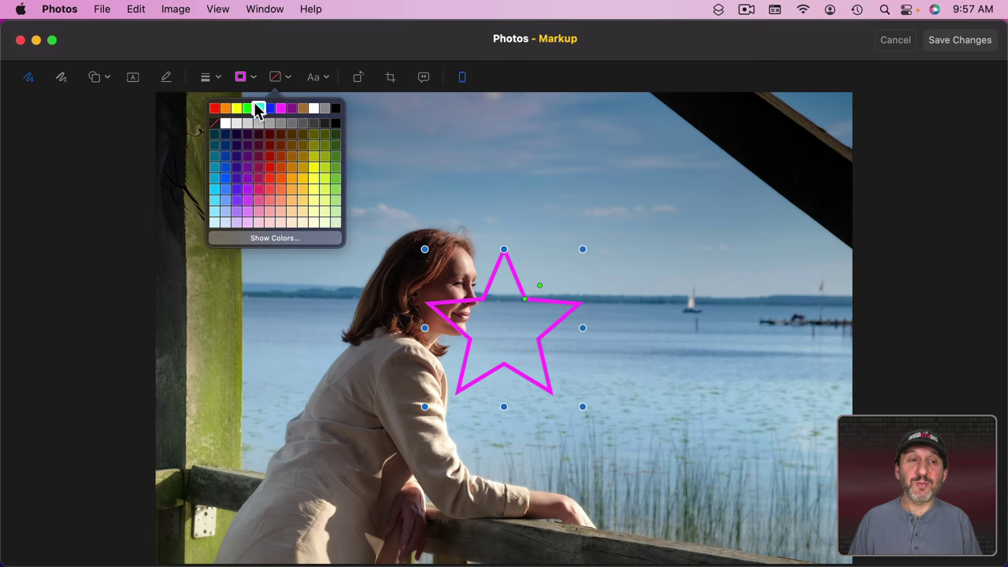
left_click(213, 109)
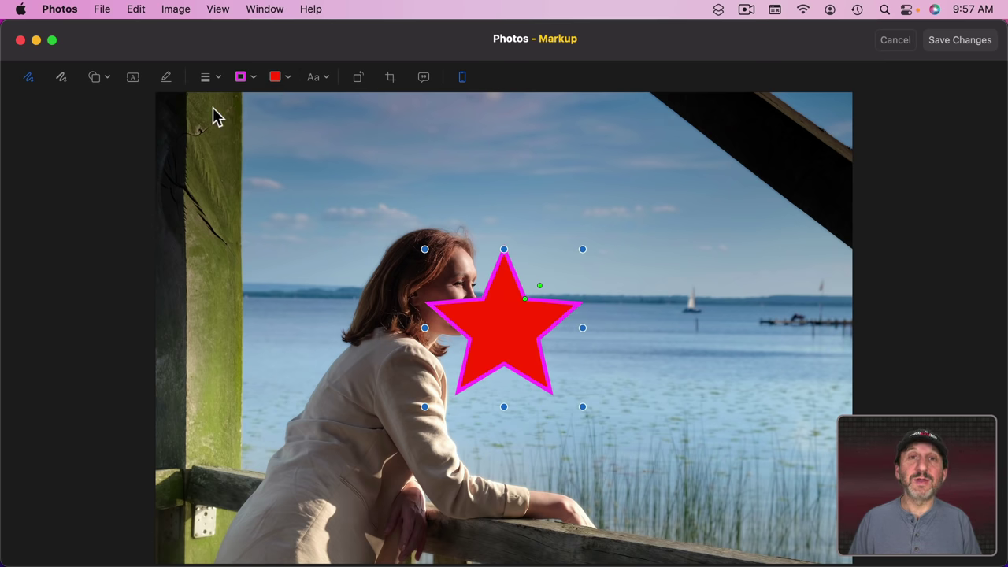
left_click(254, 75)
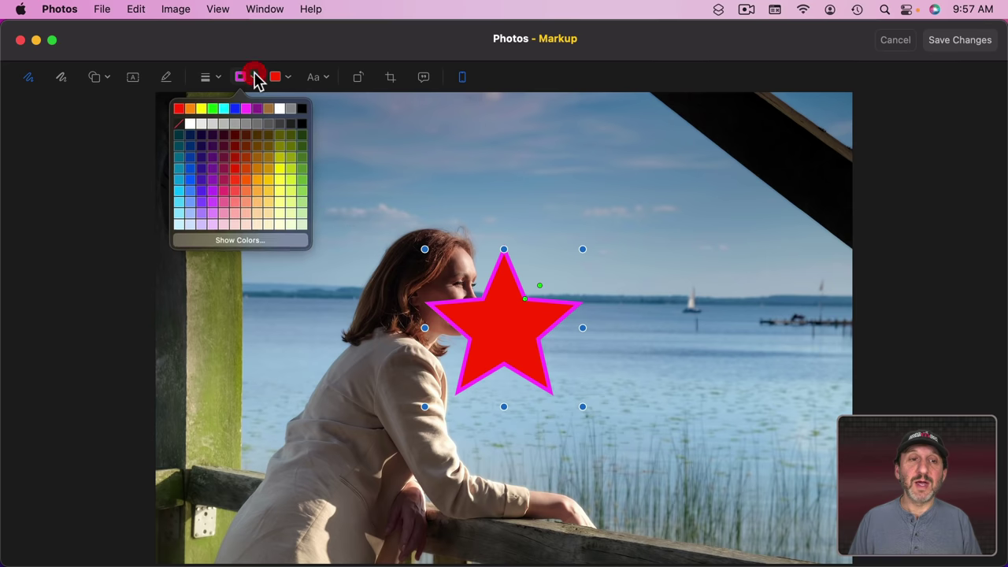
left_click(180, 125)
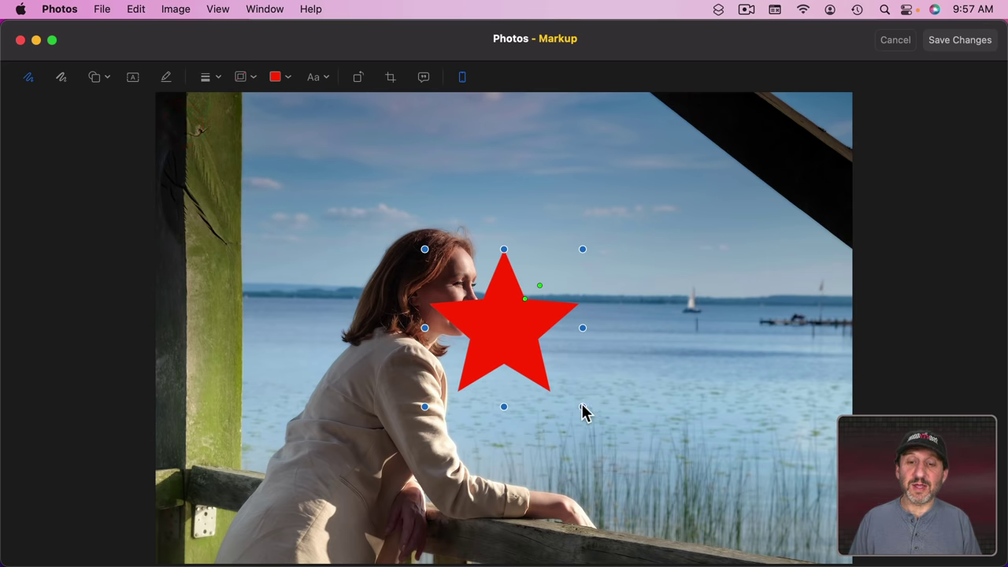
left_click_drag(578, 410, 502, 318)
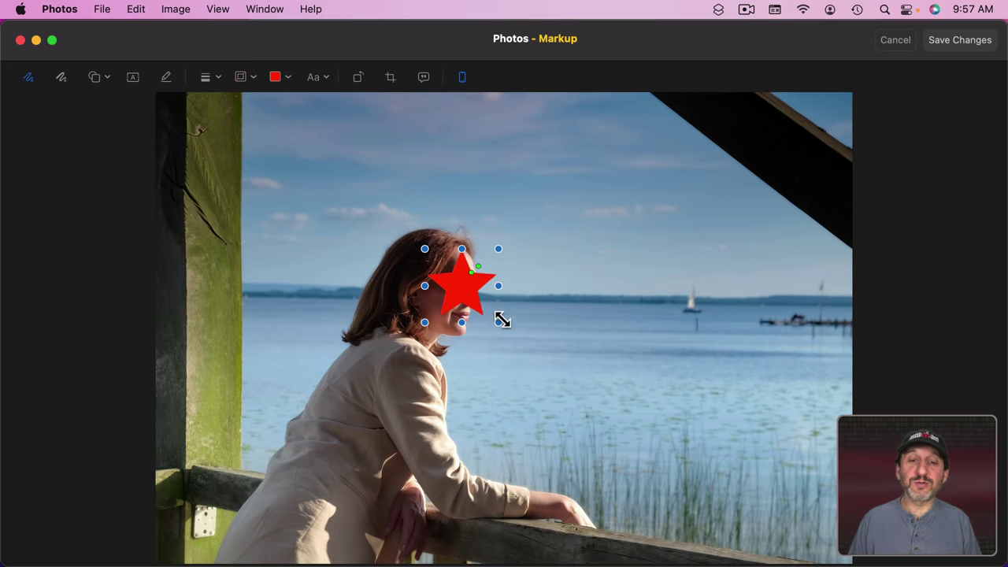
Zoom in, move the star into the sky and duplicate it around her head.
scroll(453, 280, "up", 5)
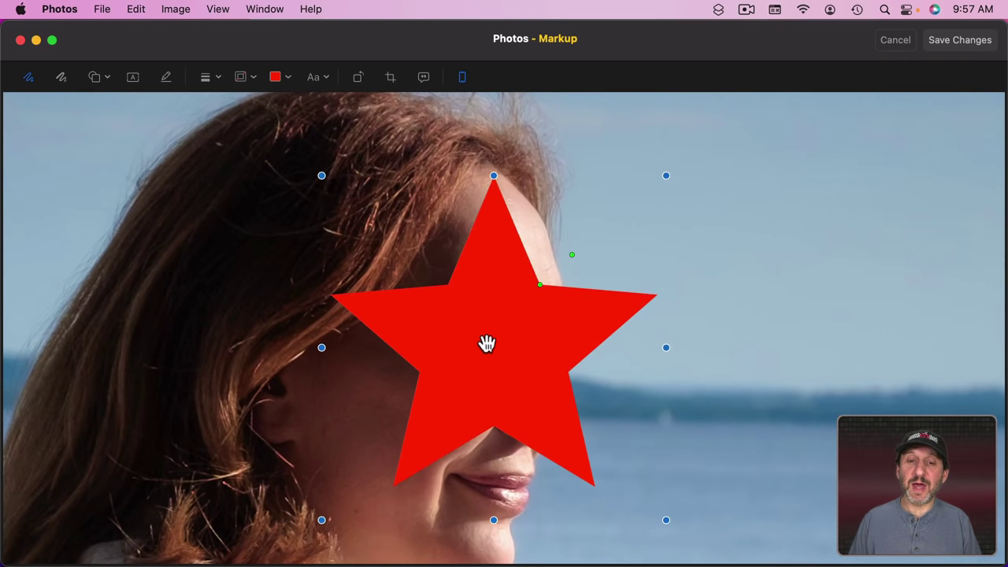
left_click_drag(486, 344, 752, 228)
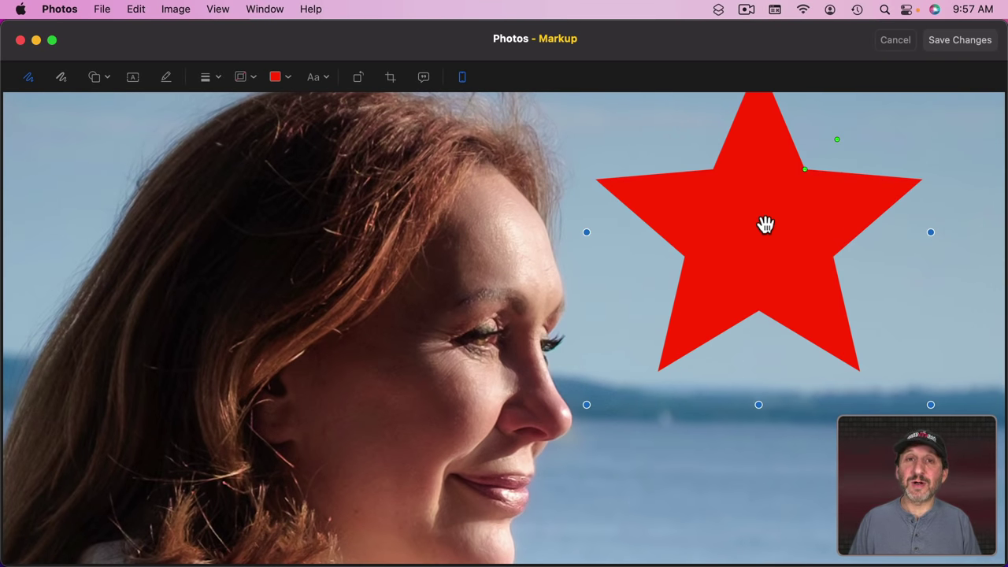
scroll(682, 228, "up", 5)
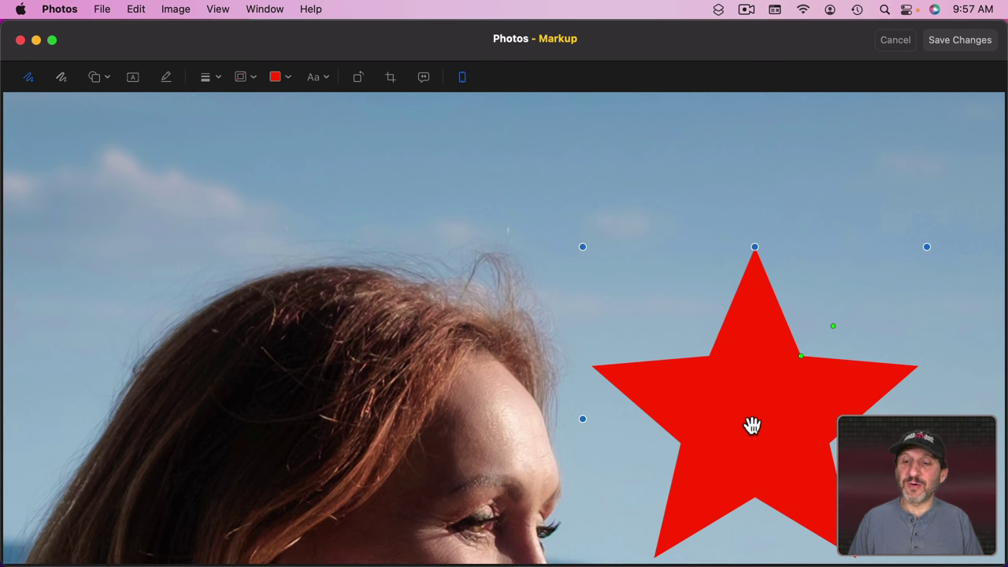
left_click_drag(747, 411, 505, 98)
scroll(505, 98, "down", 6)
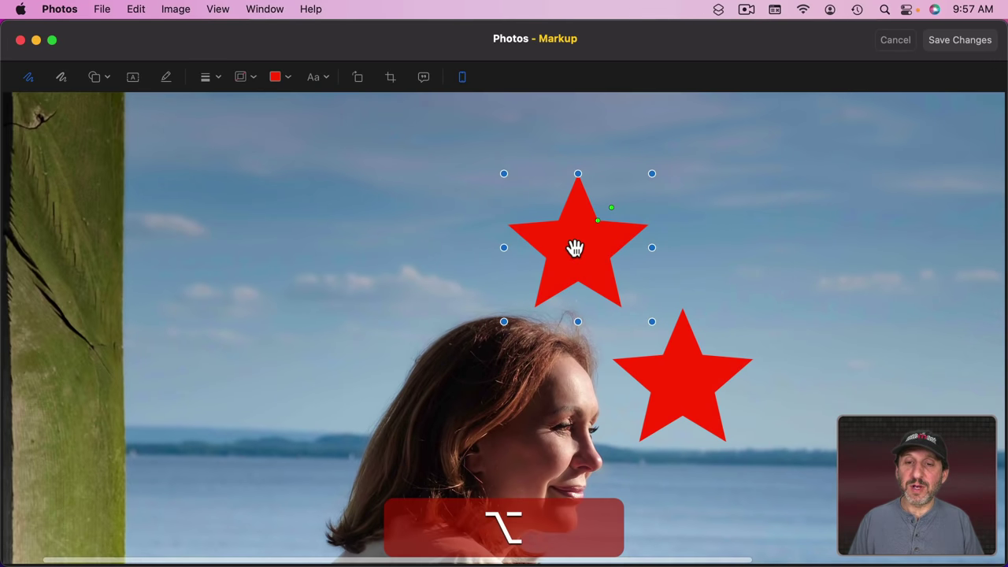
left_click_drag(575, 248, 461, 198)
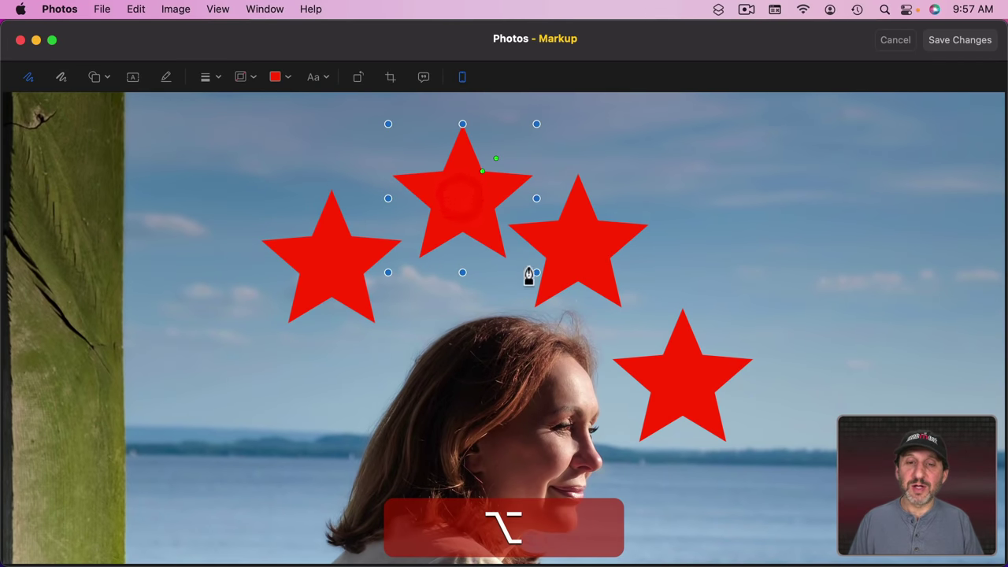
Shrink and reposition the star copies into a ring around her head, adding more copies.
left_click_drag(534, 270, 480, 212)
left_click(319, 278)
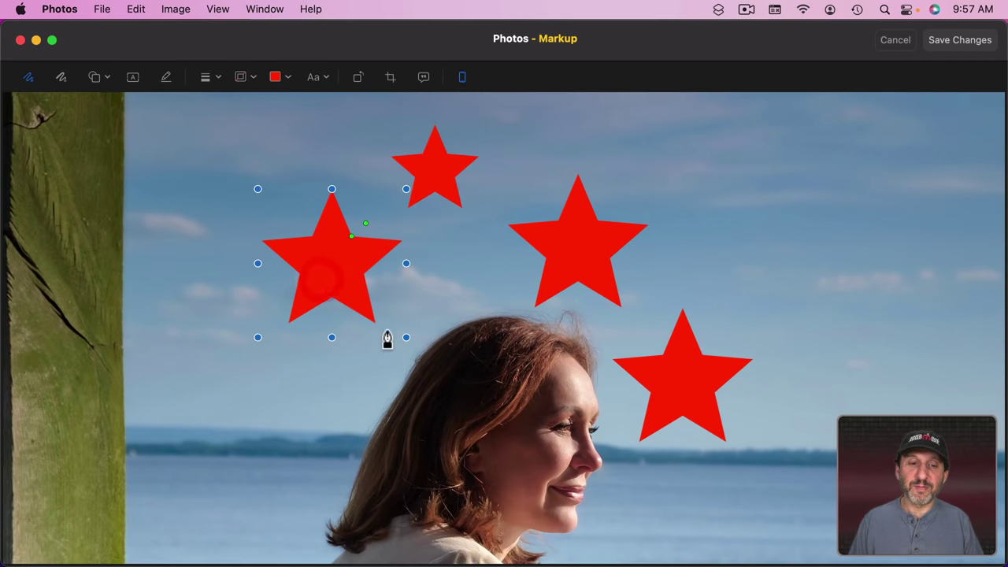
left_click_drag(402, 331, 357, 288)
left_click(581, 260)
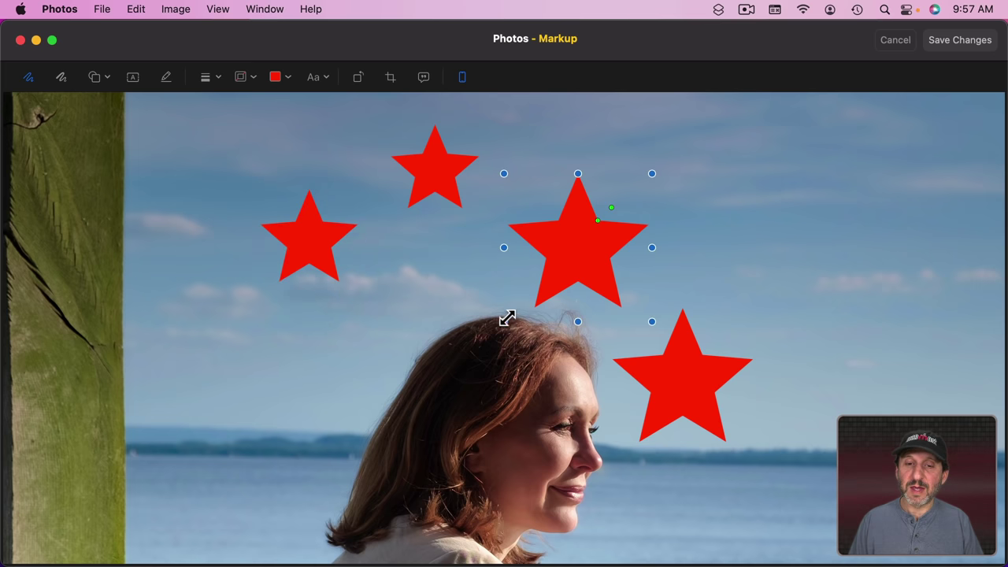
left_click_drag(508, 319, 542, 278)
left_click(679, 372)
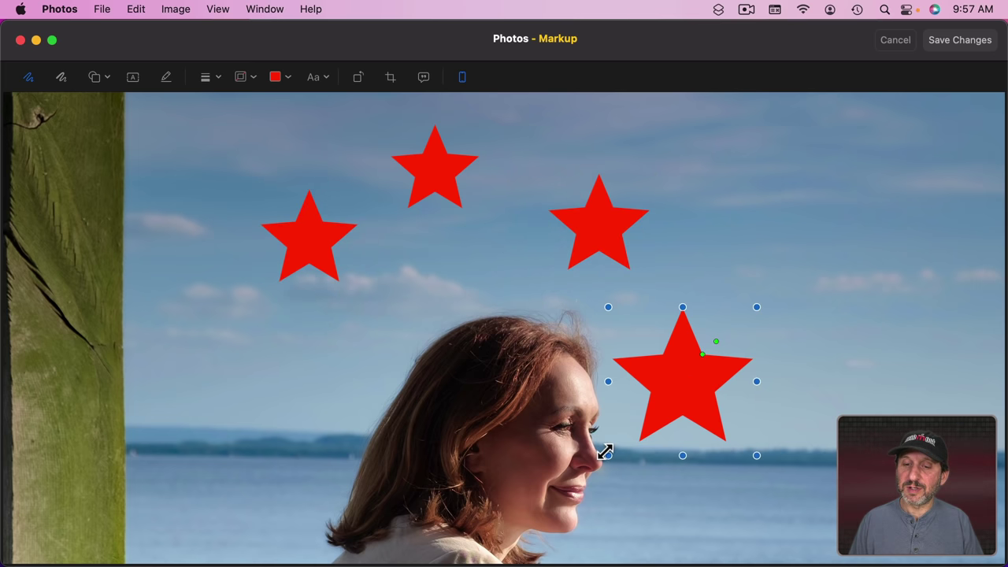
left_click_drag(607, 456, 655, 409)
left_click_drag(716, 349, 674, 322)
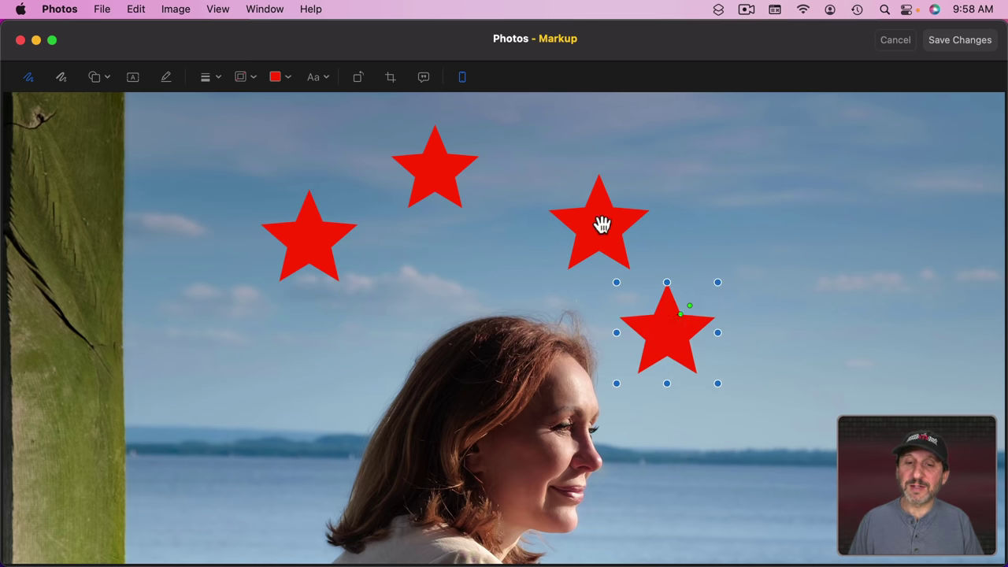
left_click_drag(602, 225, 583, 248)
left_click(416, 175)
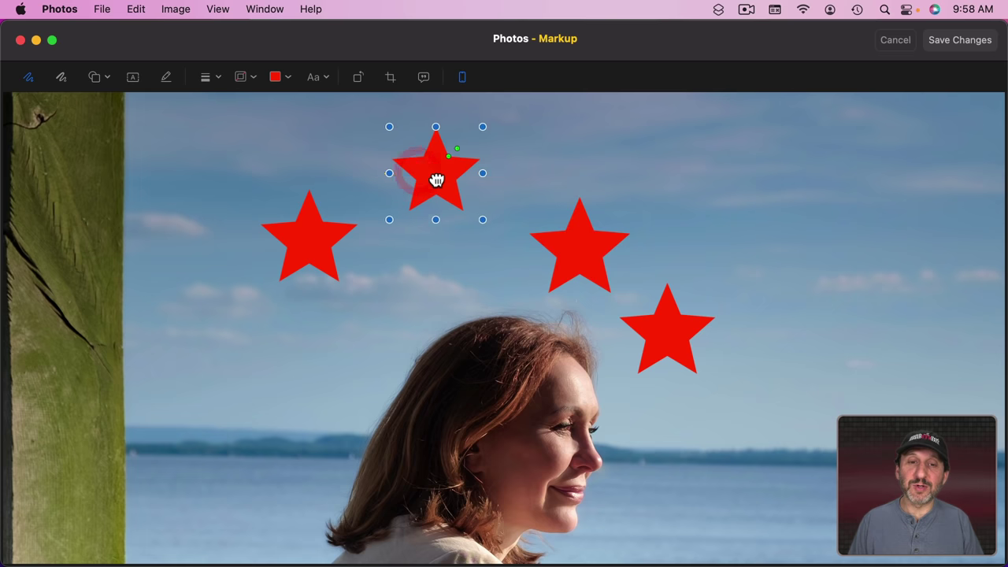
left_click_drag(436, 180, 455, 257)
left_click_drag(291, 236, 279, 200)
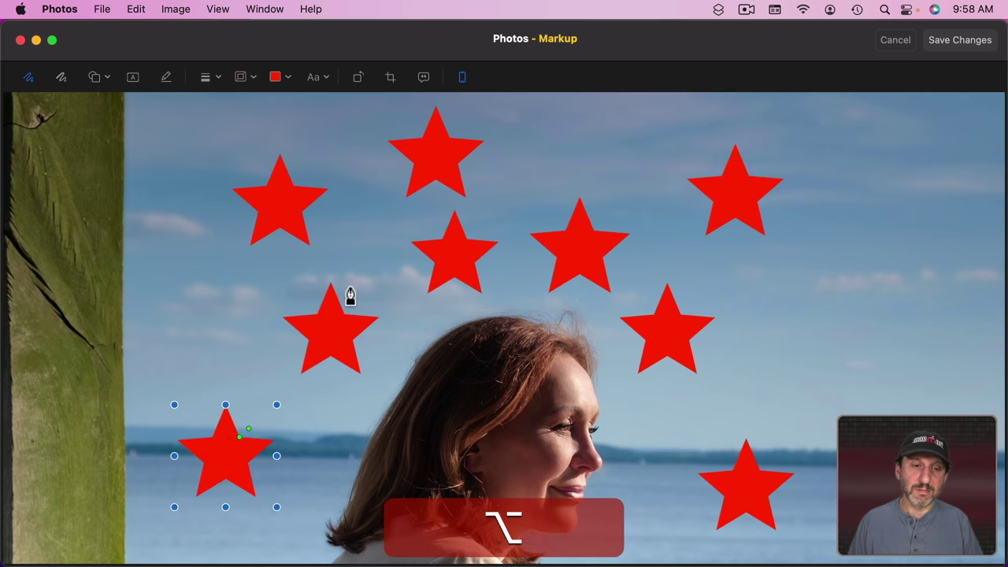
left_click(418, 154)
Recolour the stars orange, yellow, blue, magenta, green, maroon and dark purple.
left_click(274, 76)
left_click(734, 189)
left_click(275, 77)
left_click(331, 326)
left_click(275, 77)
left_click(225, 455)
left_click(274, 77)
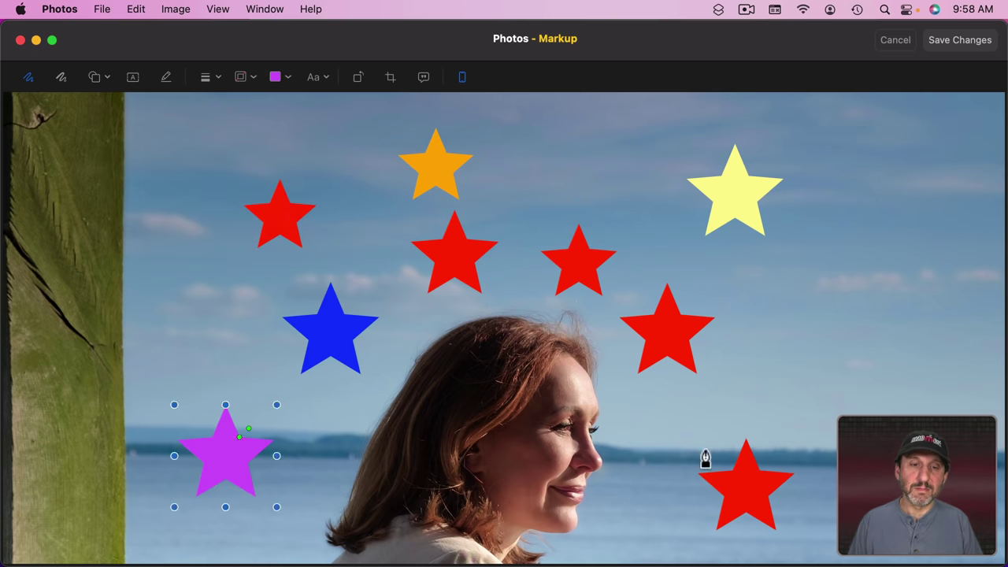
left_click(578, 260)
left_click(275, 76)
left_click(288, 169)
left_click(666, 328)
left_click(274, 76)
left_click(745, 481)
left_click(274, 77)
left_click(236, 157)
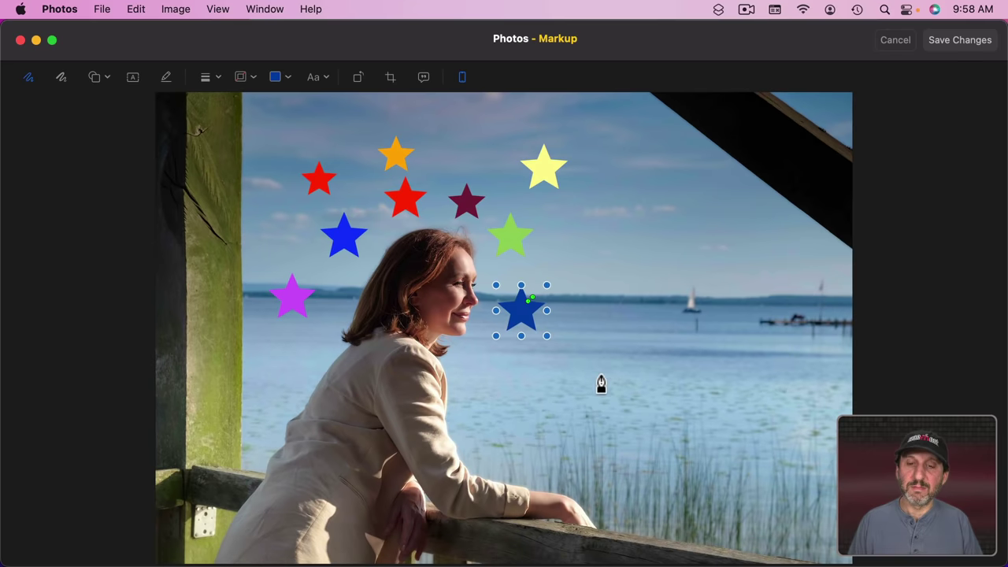
key("super+z")
left_click(430, 239)
left_click(275, 76)
Nudge the orange, yellow and blue stars into the ring and deselect.
left_click(449, 157)
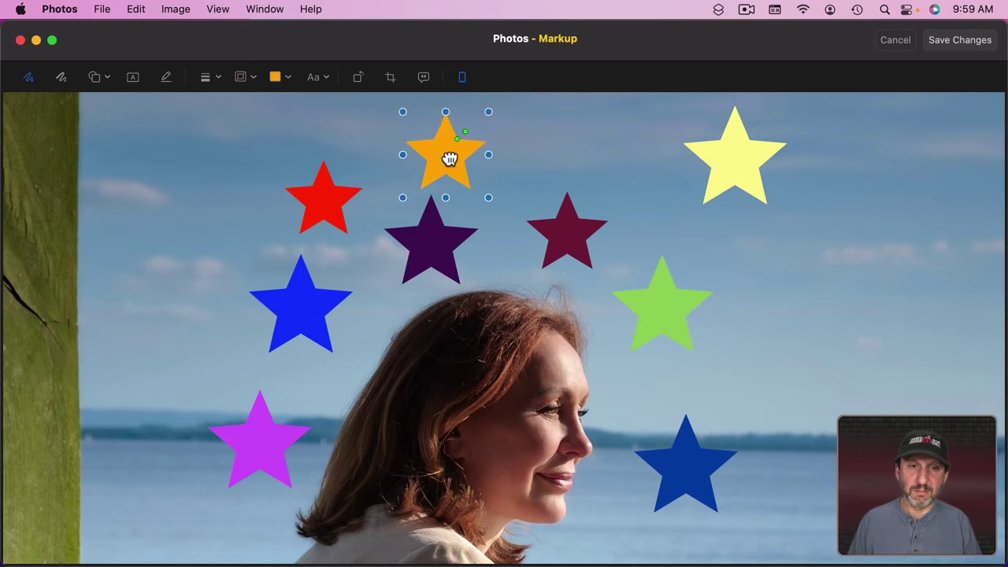
left_click_drag(449, 157, 492, 157)
left_click_drag(734, 162, 659, 201)
left_click_drag(696, 474, 670, 443)
left_click(221, 334)
scroll(221, 334, "down", 5)
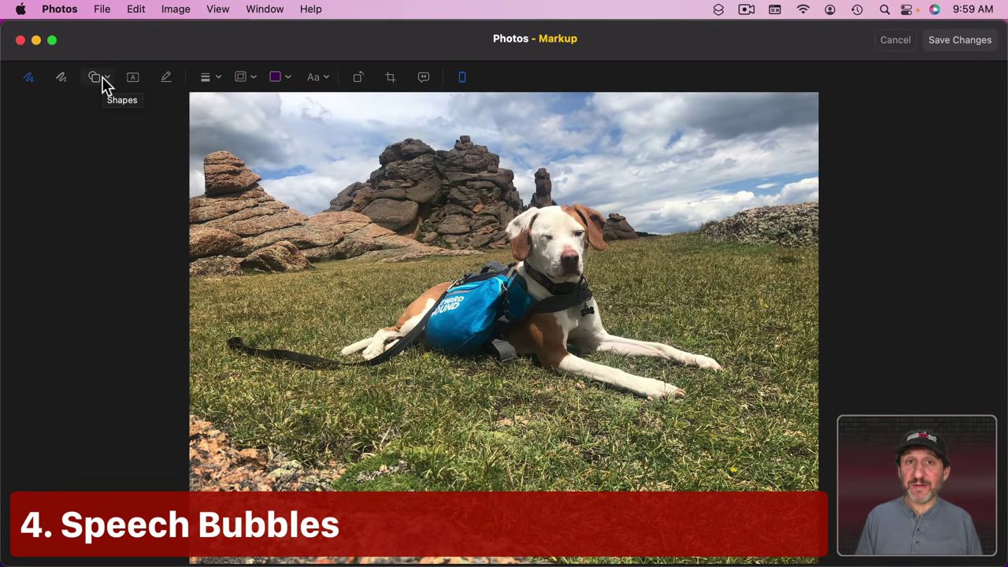
Add an orange speech bubble in the upper-right sky and reshape its tail.
left_click(103, 83)
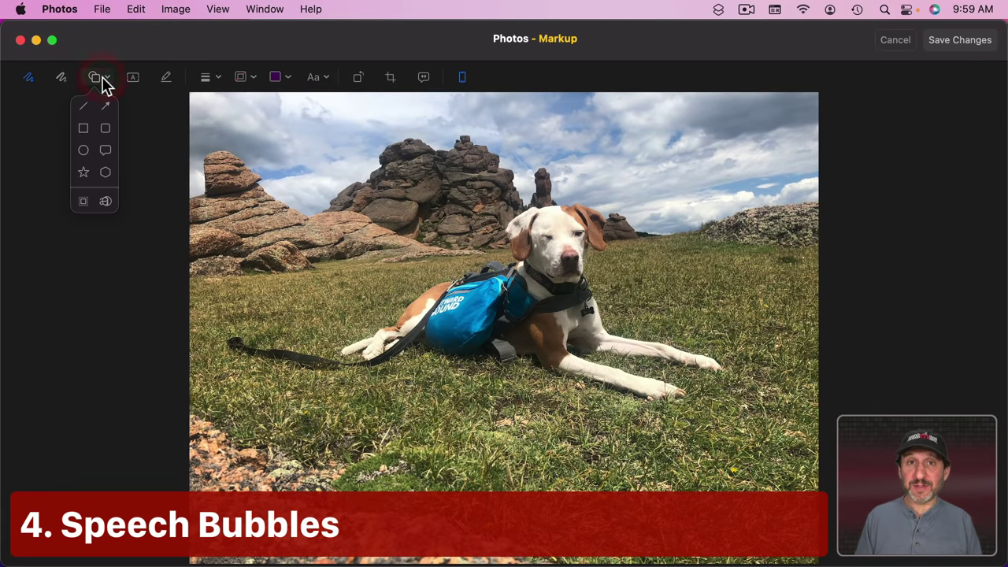
left_click(107, 153)
left_click_drag(508, 334, 711, 178)
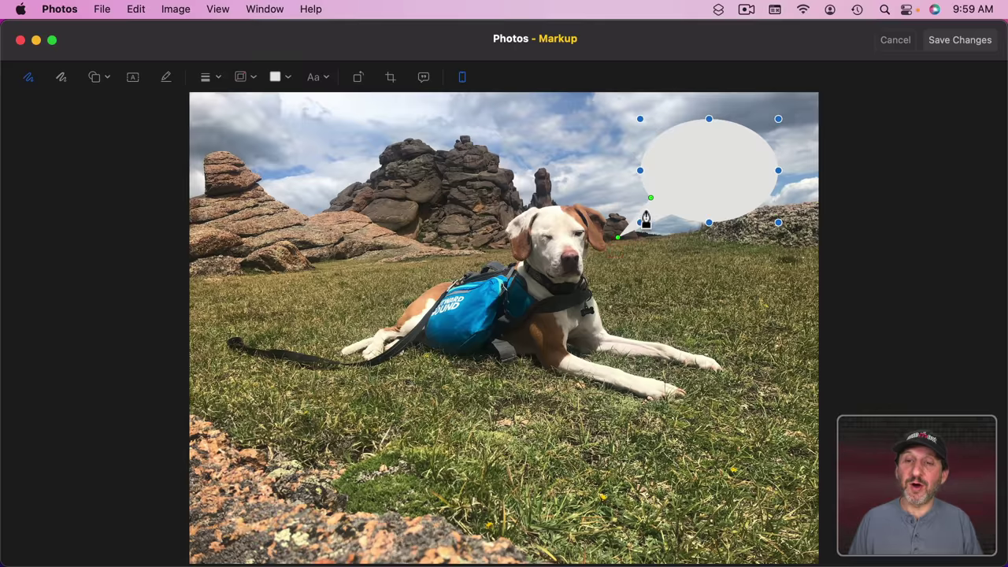
left_click_drag(640, 199, 666, 200)
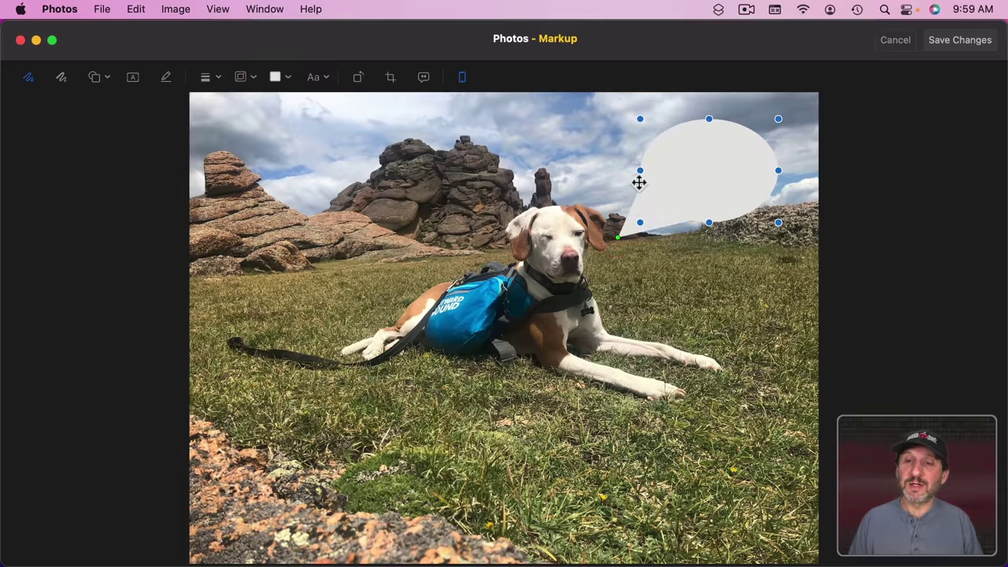
left_click_drag(638, 181, 652, 199)
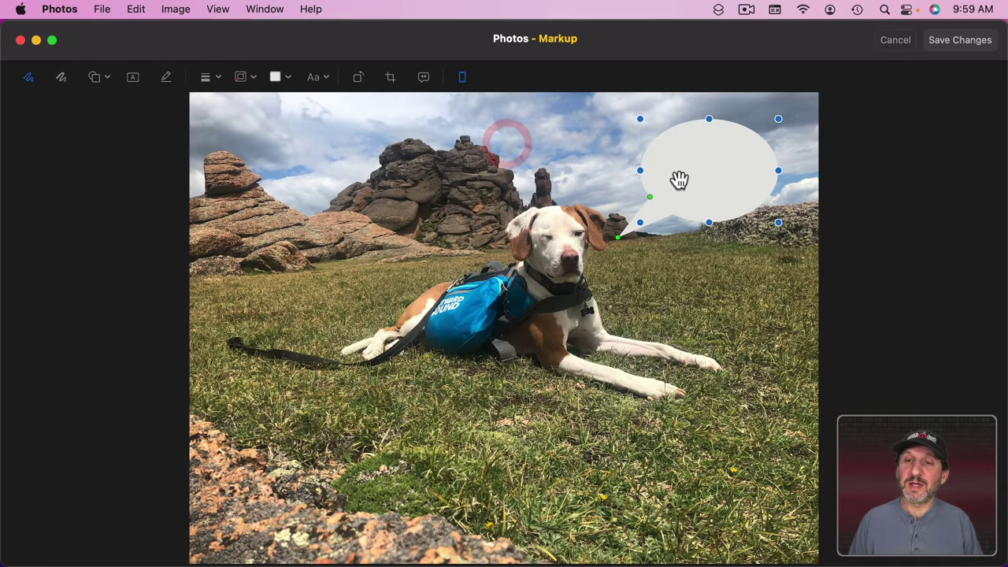
left_click(288, 82)
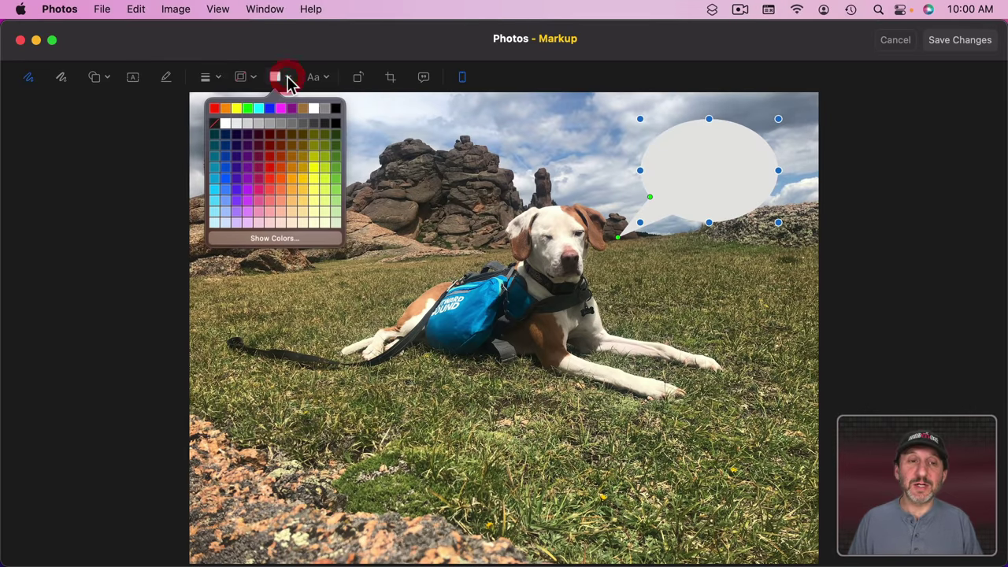
left_click(297, 171)
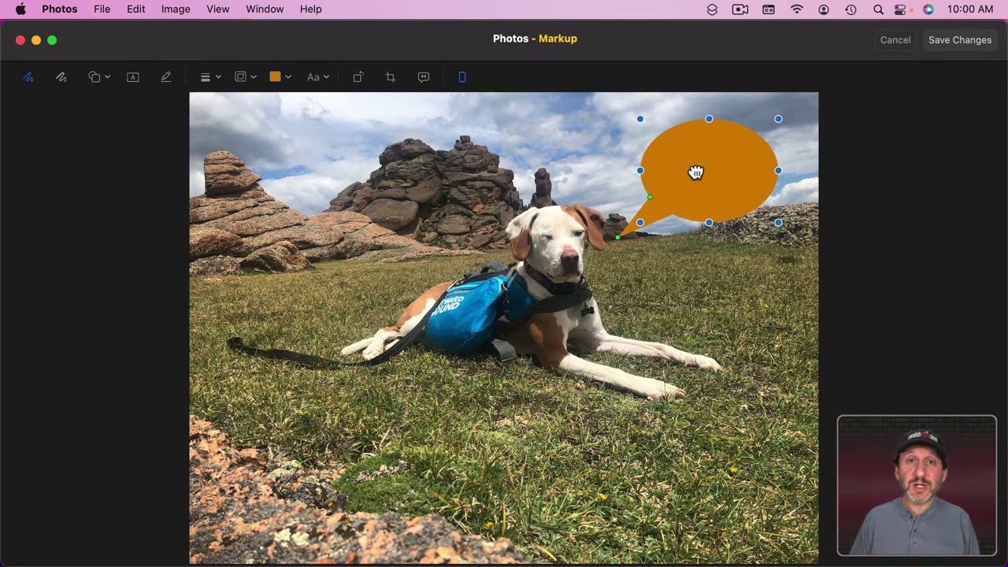
Write "I'm a good boy!" in the bubble at 24 pt, centred.
left_click(697, 172)
type("I'm ")
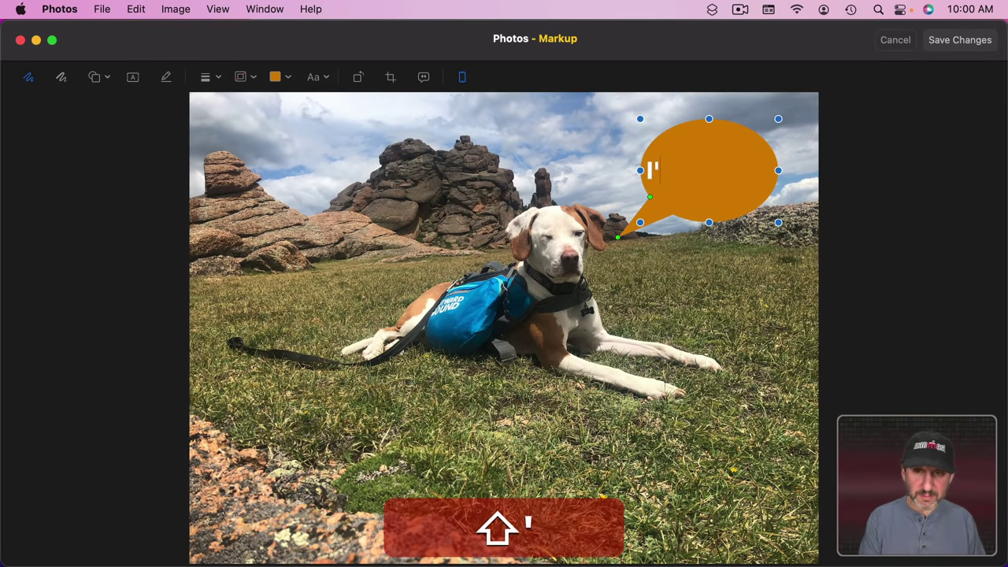
type("a good b")
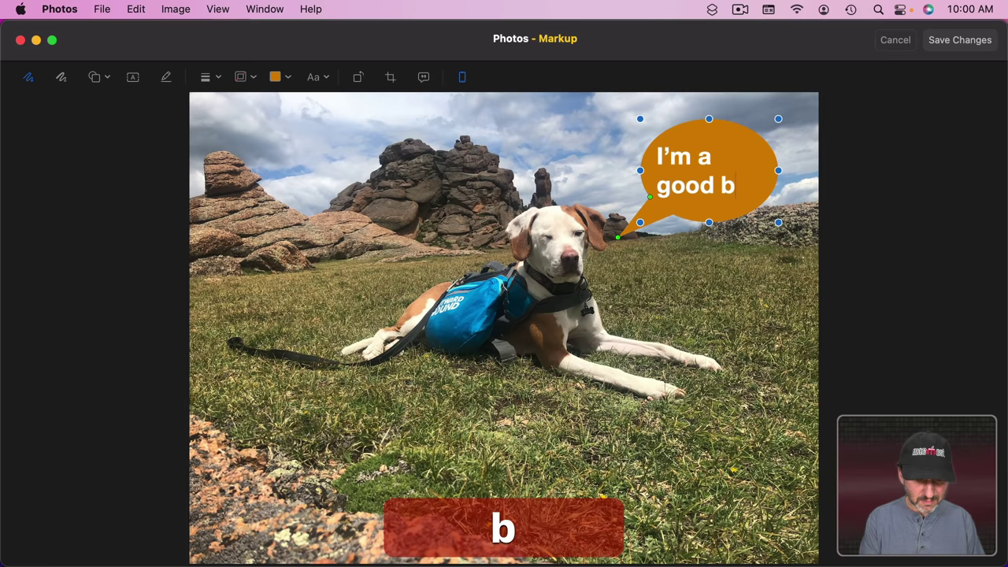
type("oy!")
key("super+a")
left_click(315, 76)
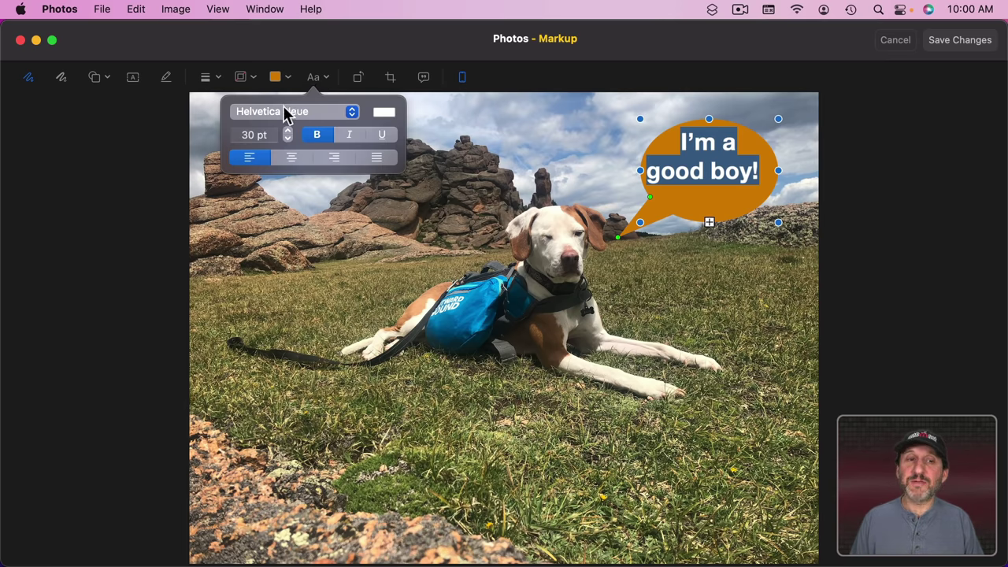
left_click(288, 140)
left_click(288, 140)
left_click(288, 139)
left_click(288, 140)
left_click(288, 139)
left_click(288, 139)
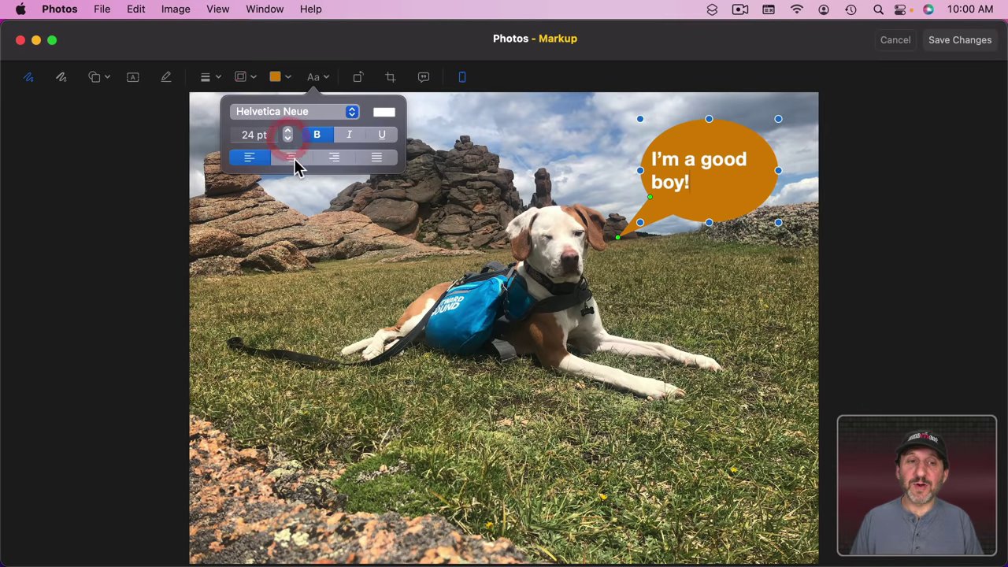
left_click(291, 159)
left_click(468, 163)
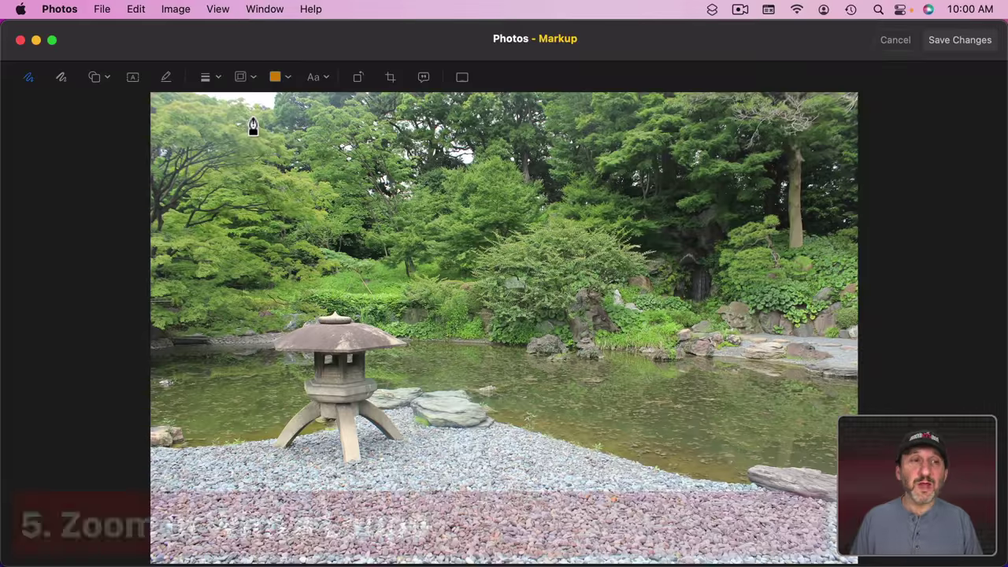
Place a loupe over the stone lantern, raise its magnification, and save the markup.
left_click(106, 78)
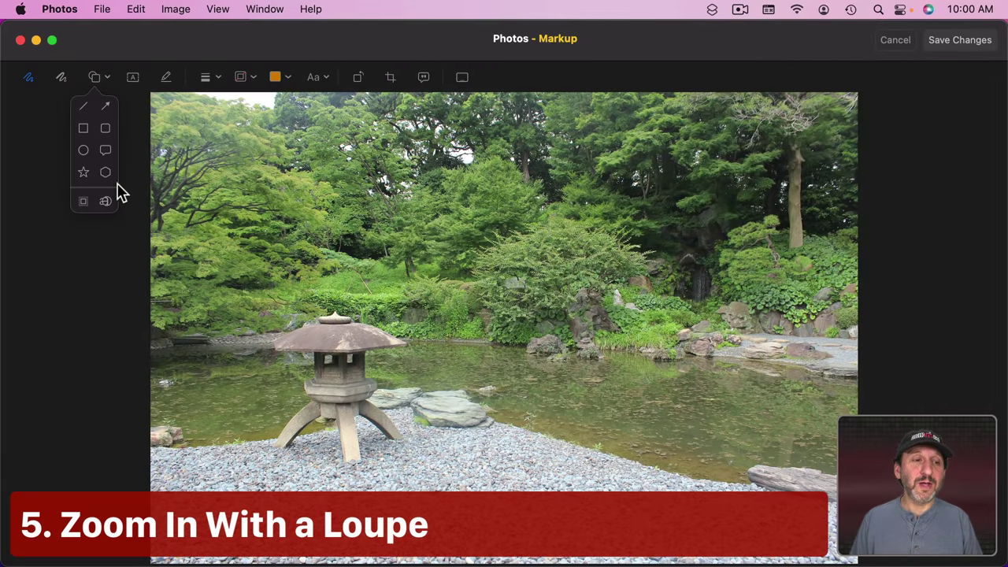
left_click(107, 203)
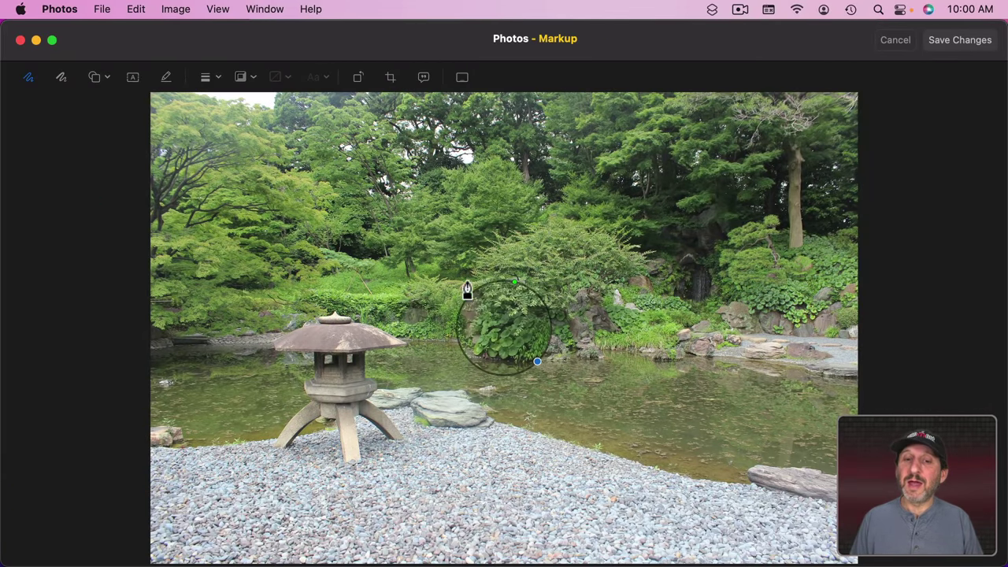
left_click_drag(497, 317, 421, 416)
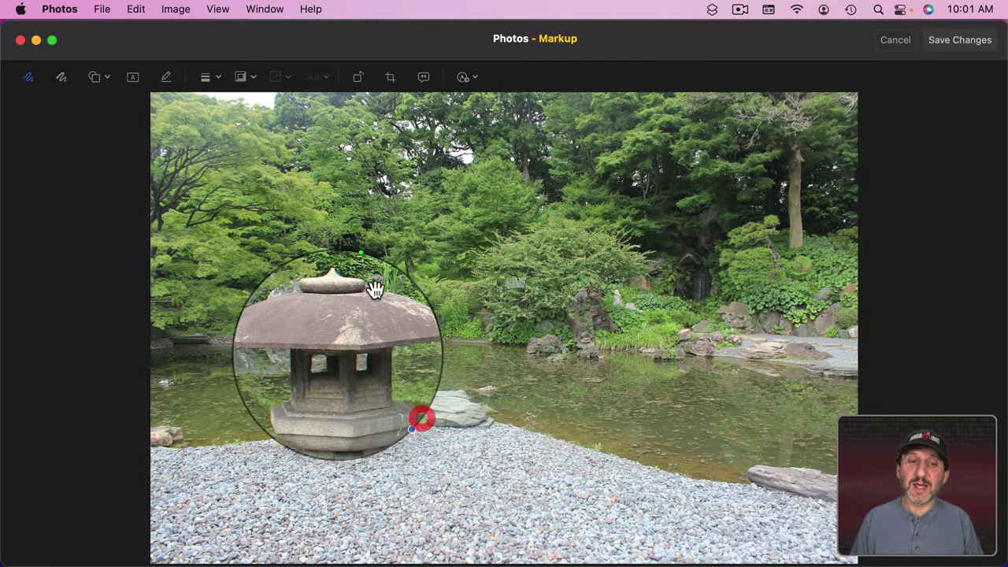
left_click_drag(358, 249, 328, 245)
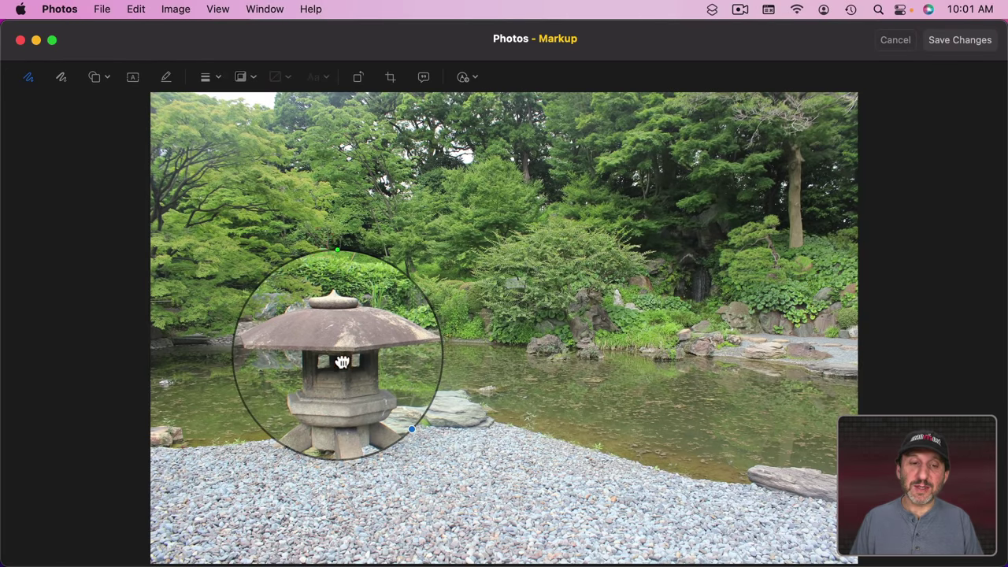
left_click_drag(342, 361, 340, 376)
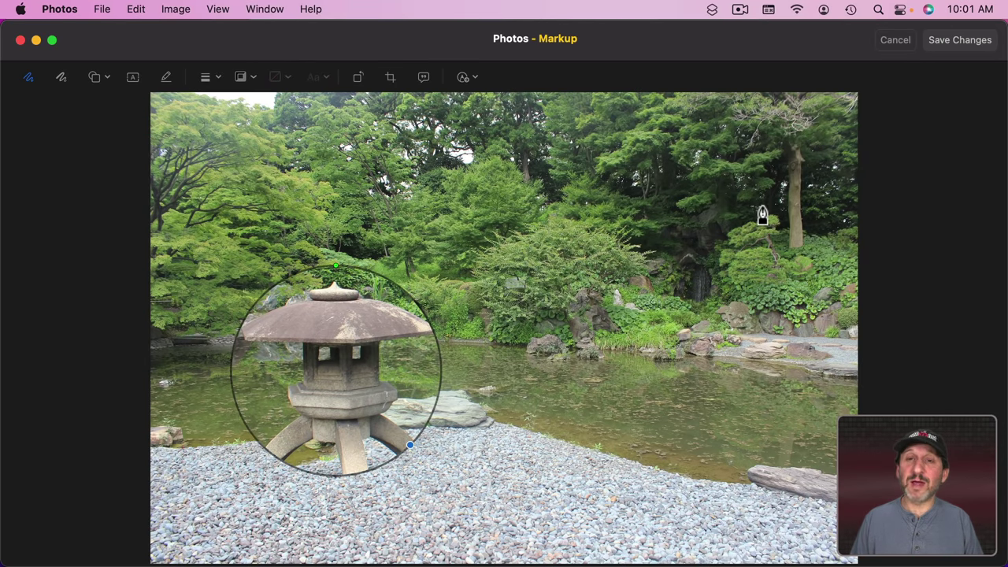
left_click(970, 43)
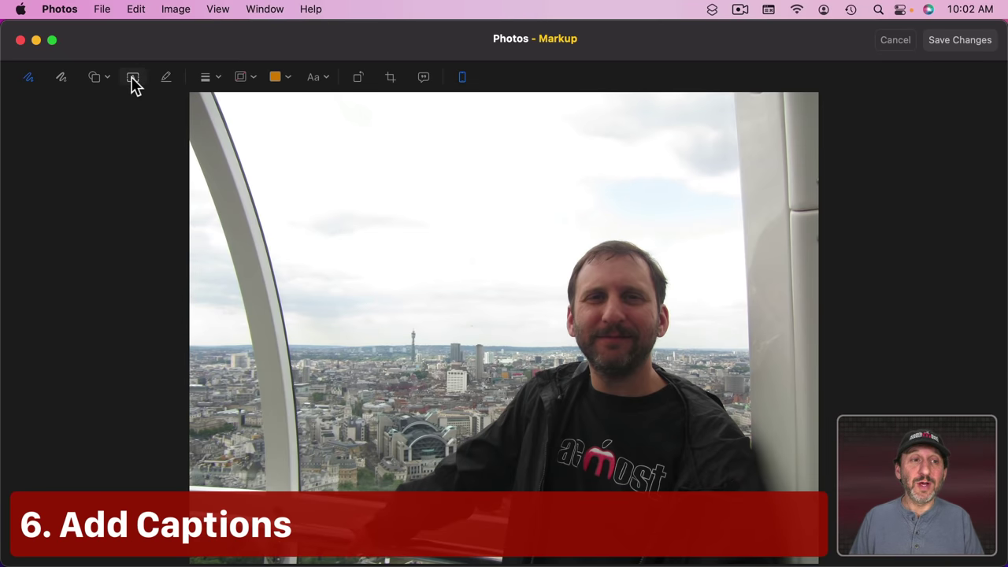
left_click(133, 77)
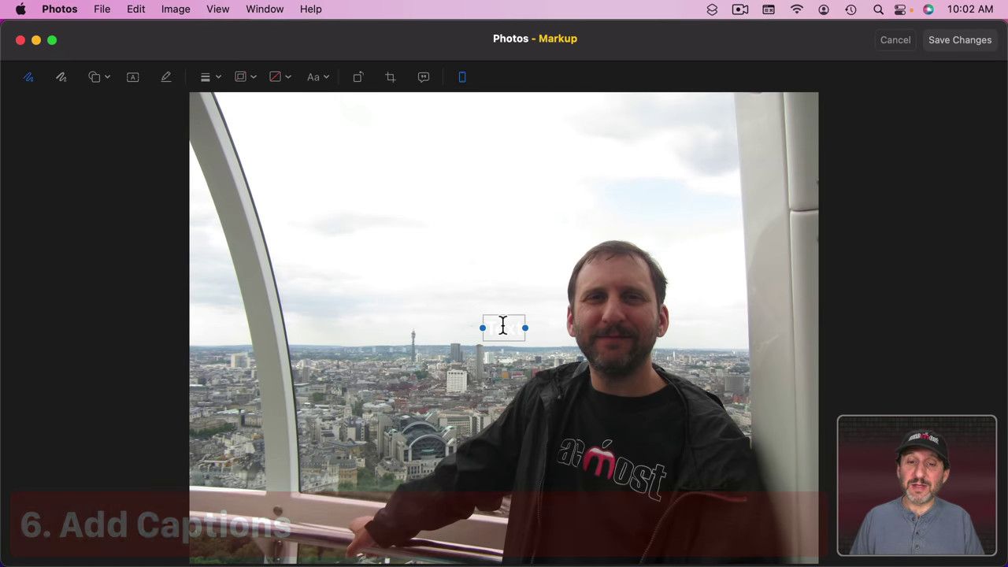
double_click(503, 327)
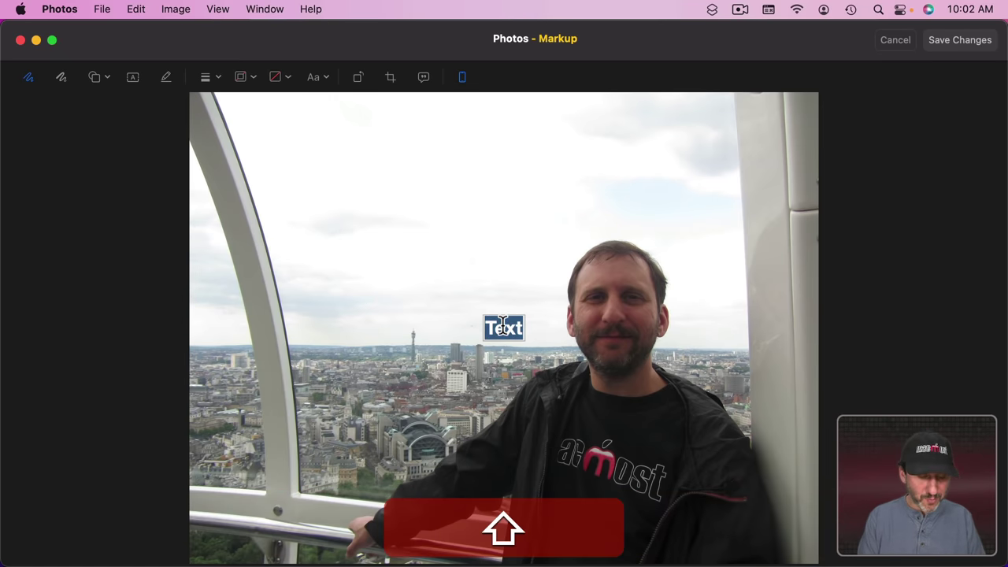
left_click_drag(503, 327, 370, 130)
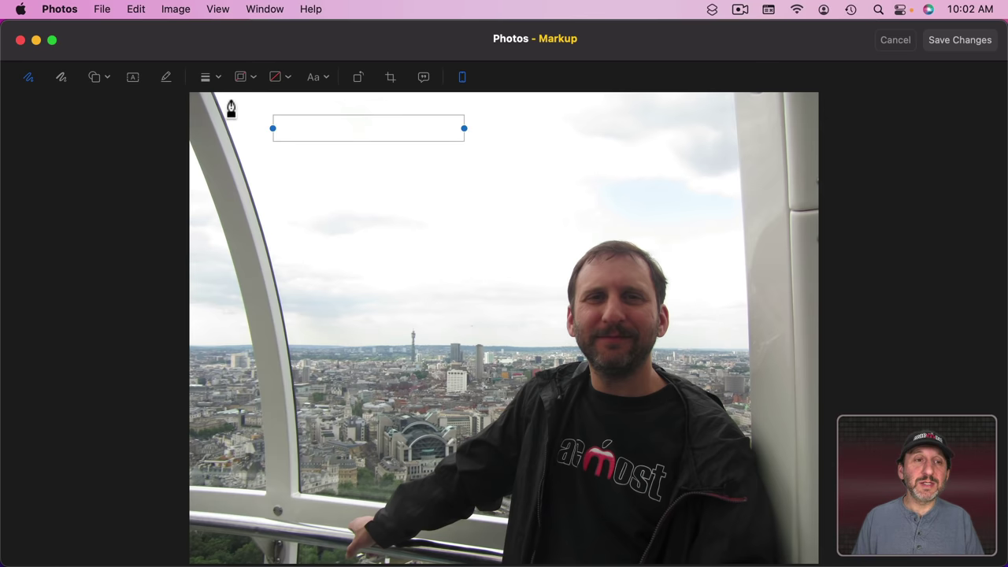
left_click(327, 78)
left_click(382, 112)
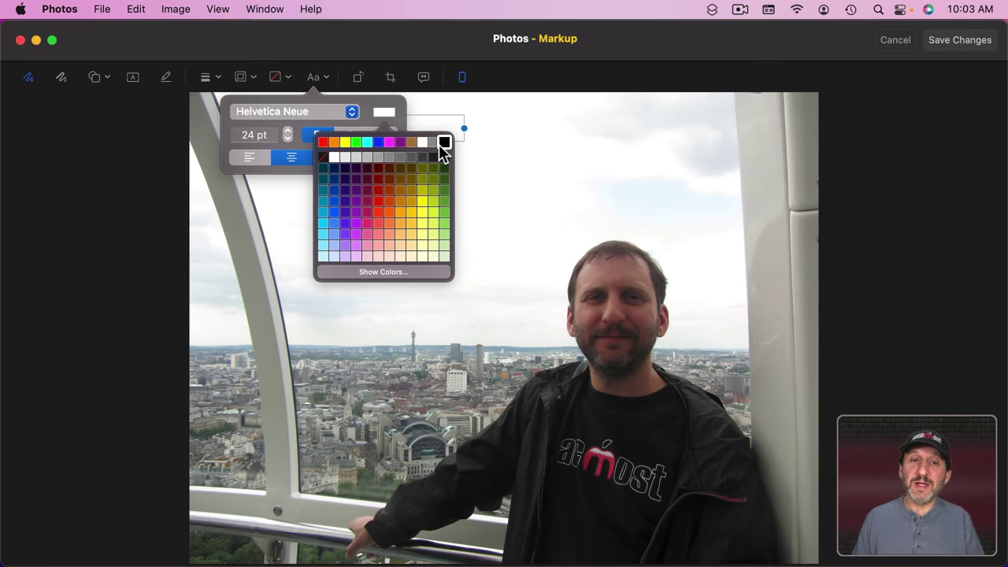
left_click(443, 142)
left_click_drag(285, 137, 288, 137)
left_click(293, 112)
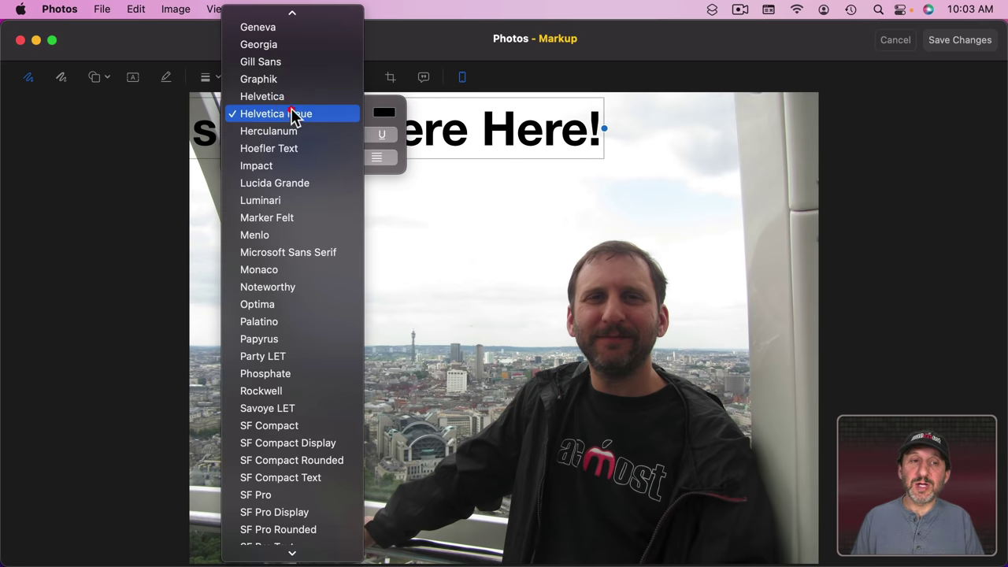
left_click(281, 184)
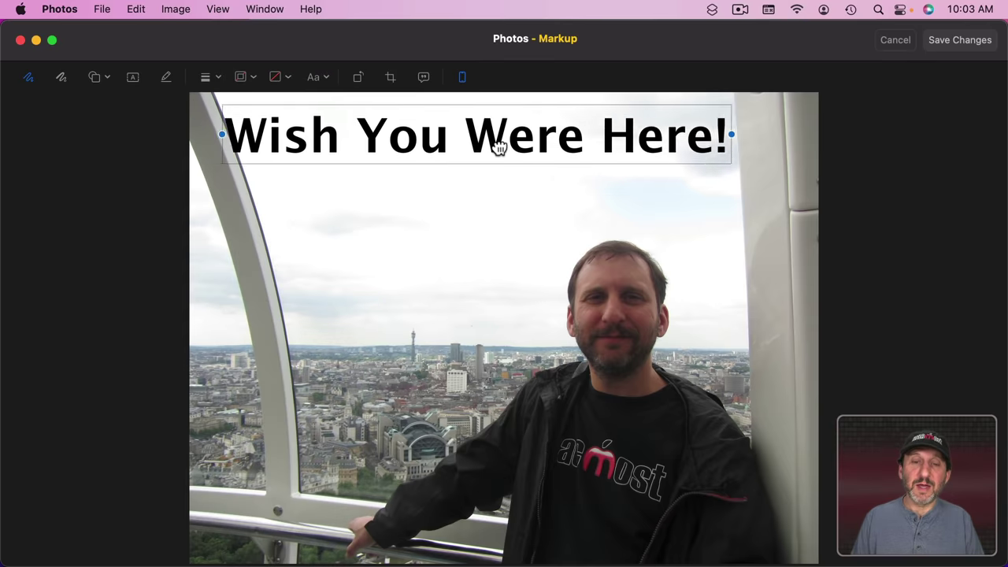
left_click_drag(497, 149, 492, 154)
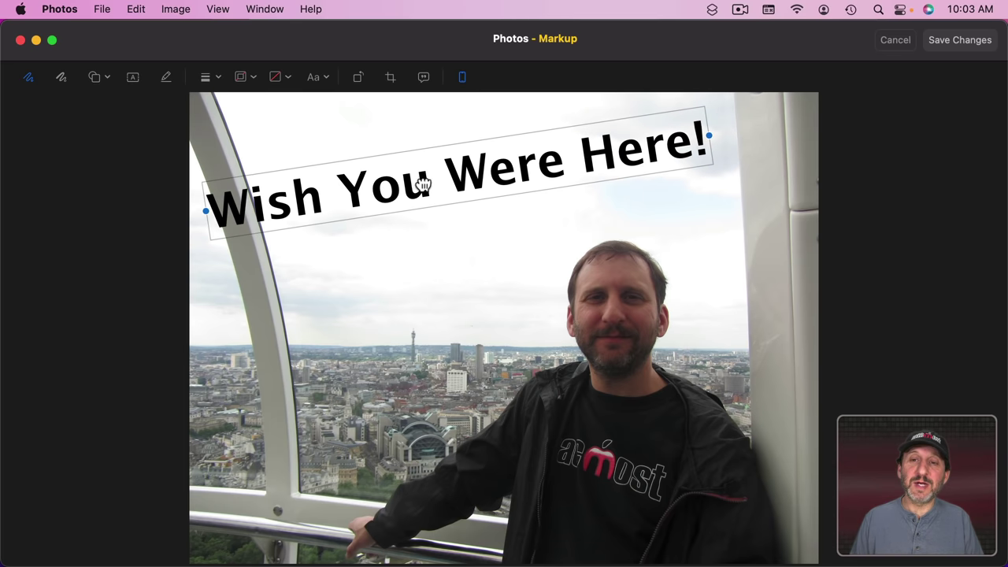
key("BackSpace")
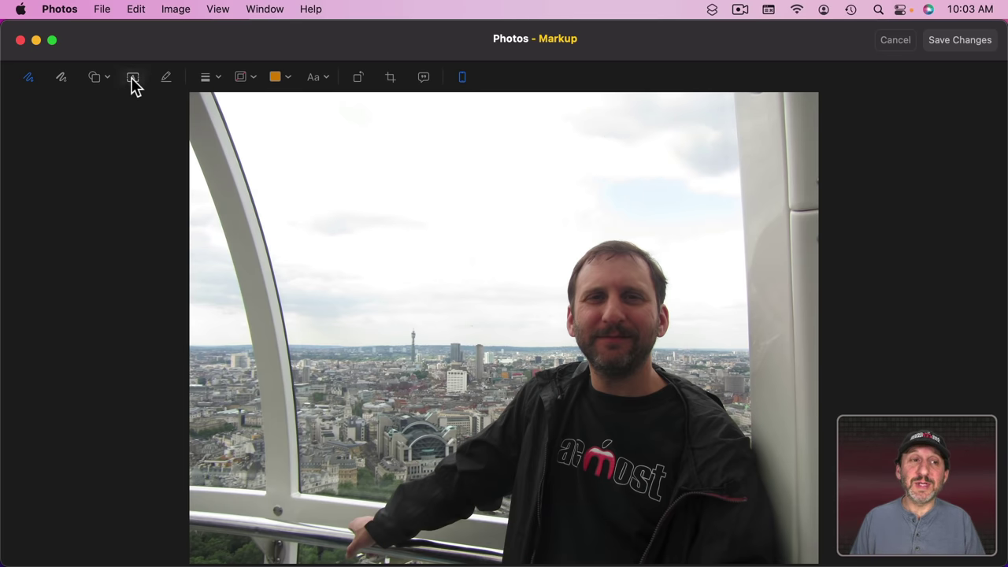
Stretch a rectangle into a strip along the bottom and paste the caption onto it.
left_click(100, 79)
left_click(85, 129)
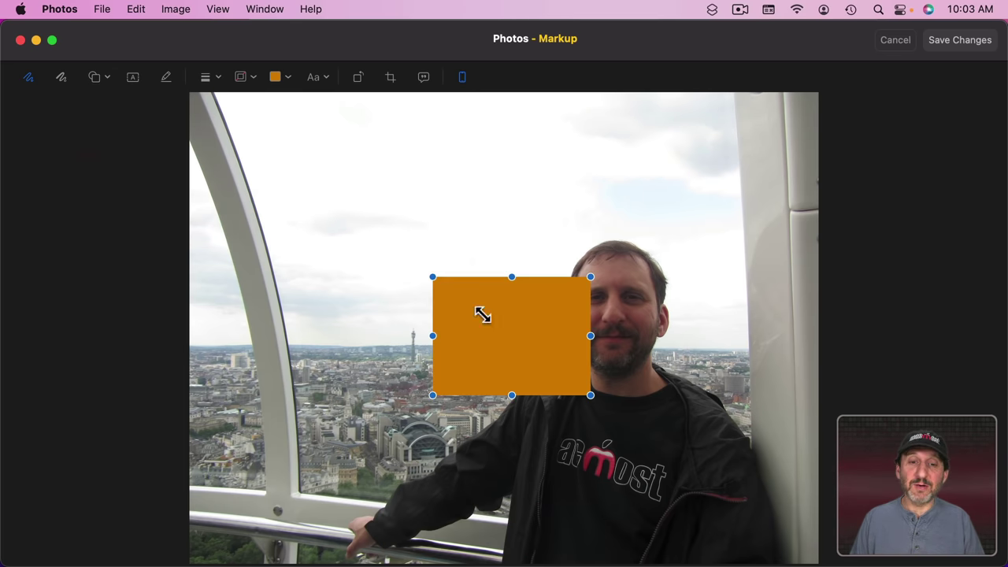
left_click_drag(488, 328, 247, 502)
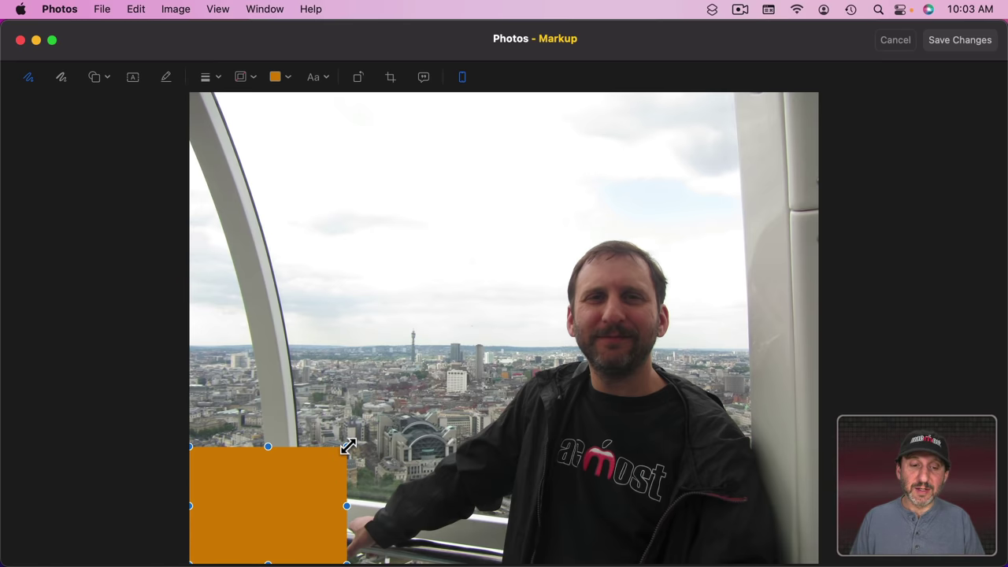
left_click_drag(348, 446, 821, 502)
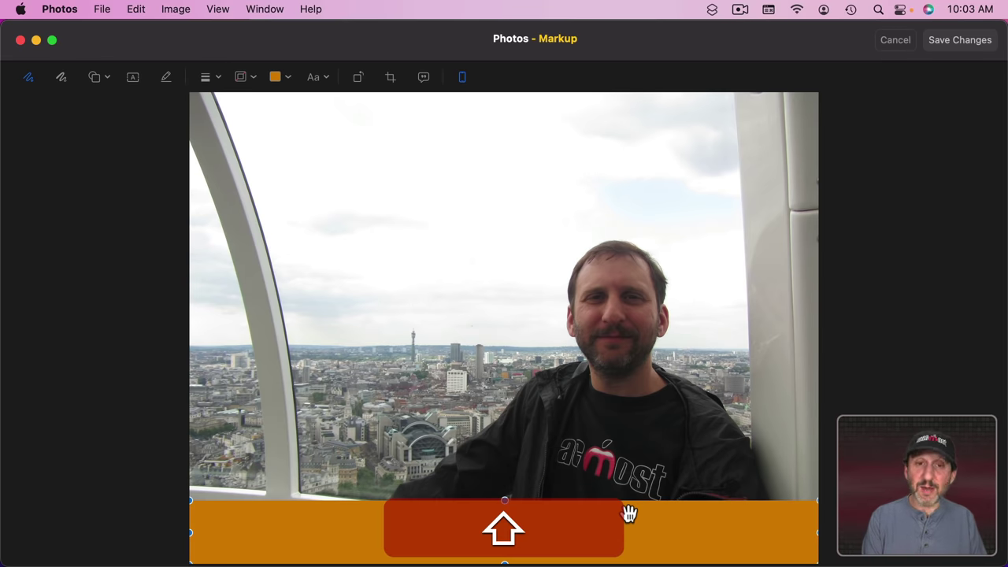
key("shift+super+b")
Add and enlarge a rounded rectangle at the photo's top-left corner.
left_click(98, 76)
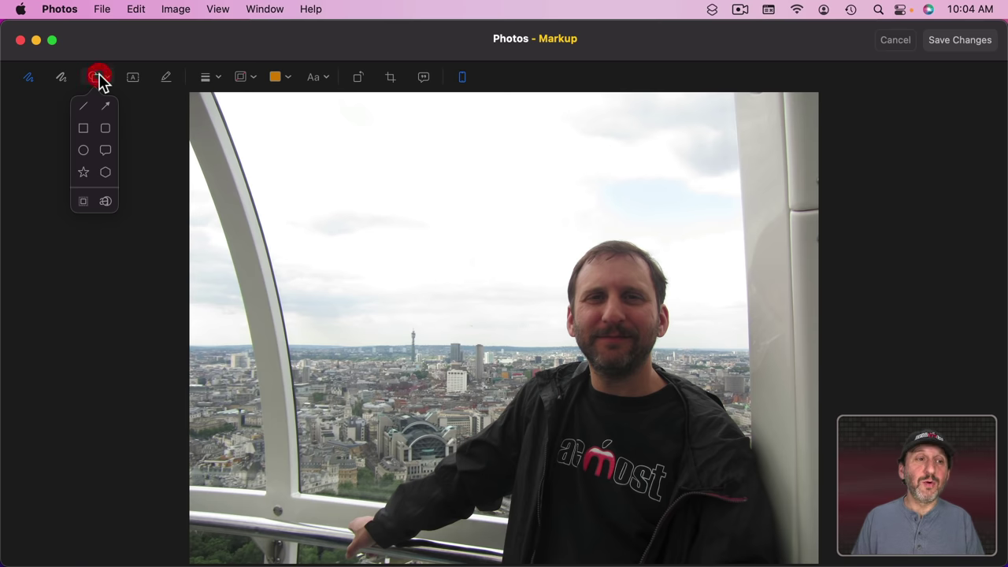
left_click(102, 128)
left_click_drag(489, 327, 247, 142)
left_click_drag(356, 222, 467, 263)
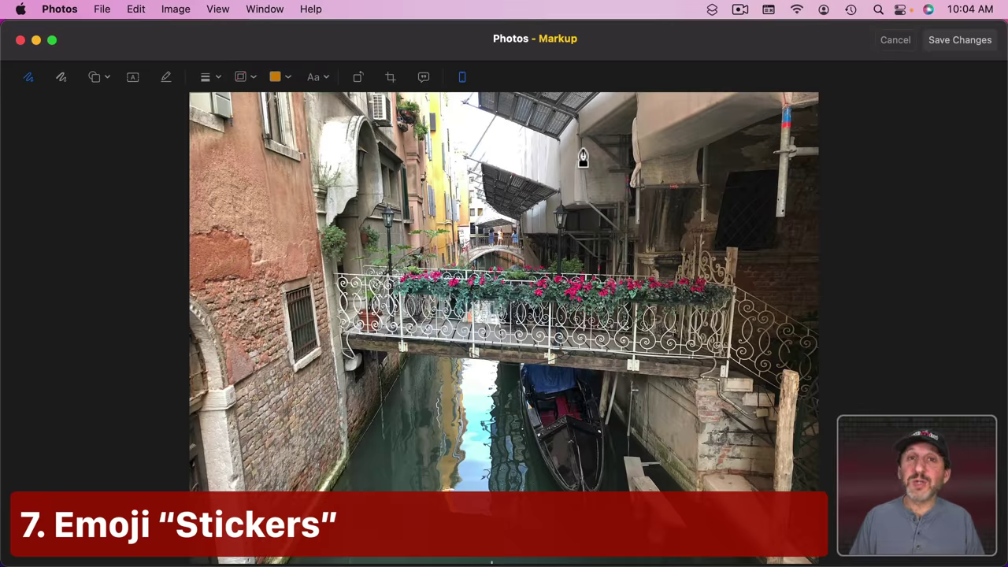
Add a text box and replace its Text with a grinning smiley emoji.
left_click(131, 79)
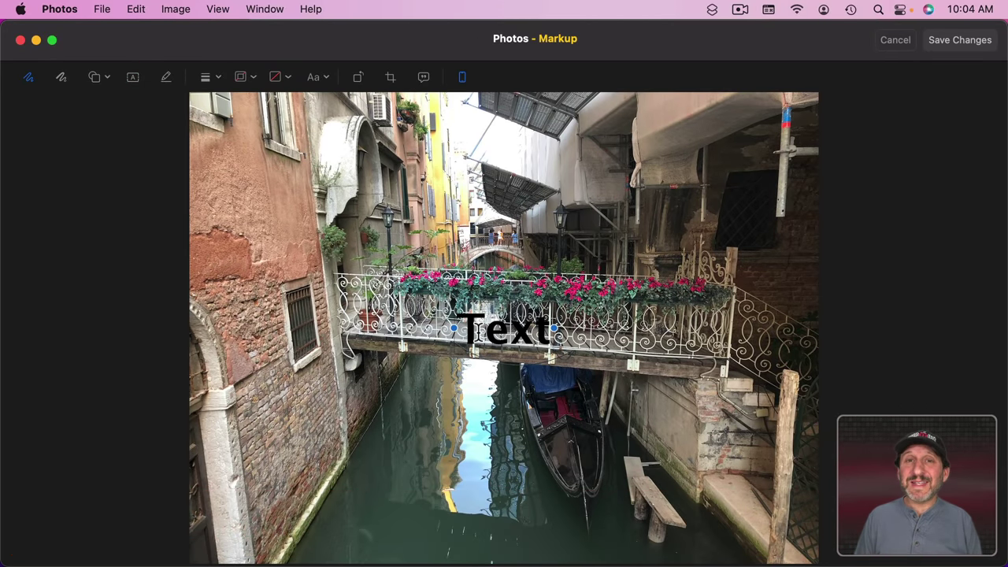
double_click(478, 334)
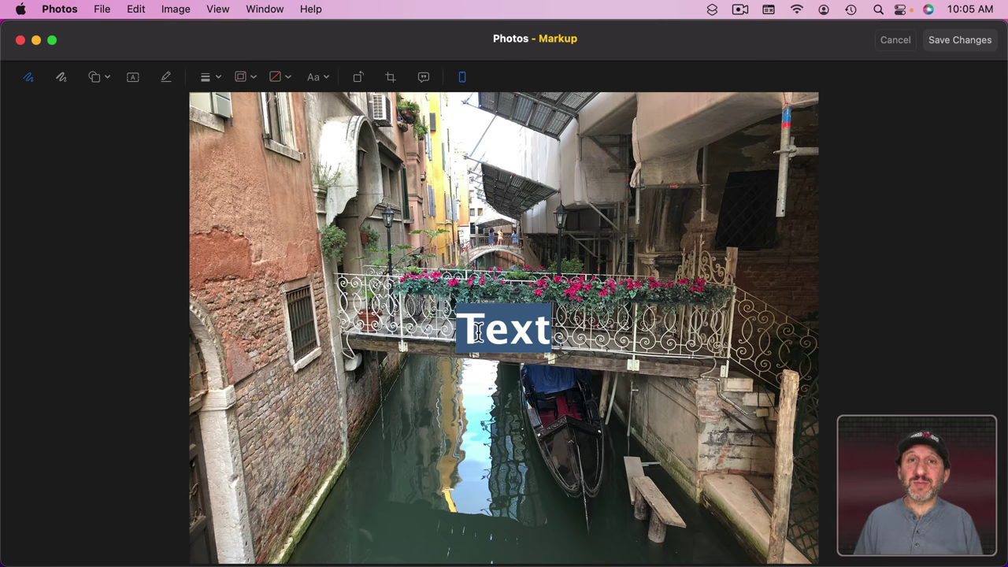
key("ctrl+super+space")
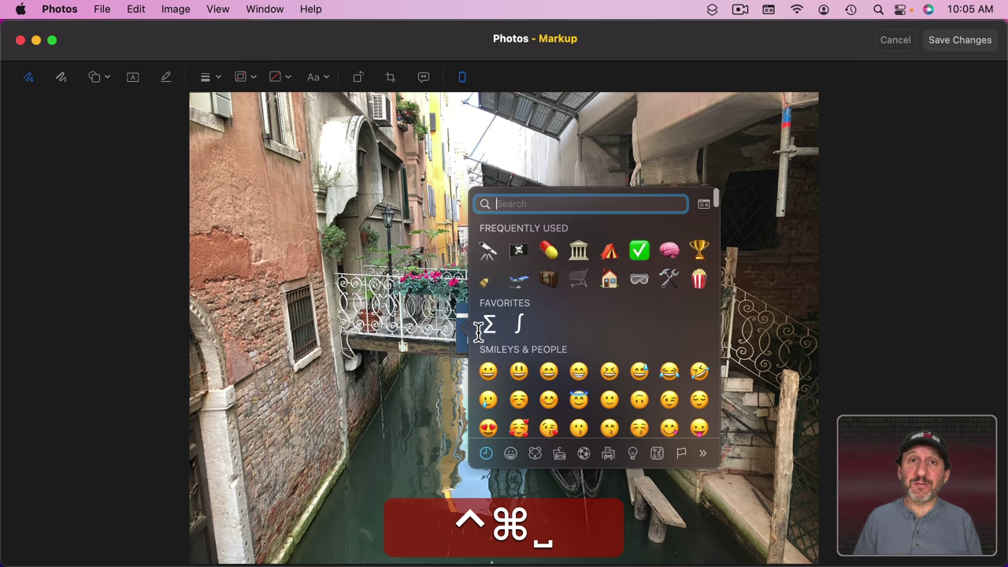
left_click(488, 373)
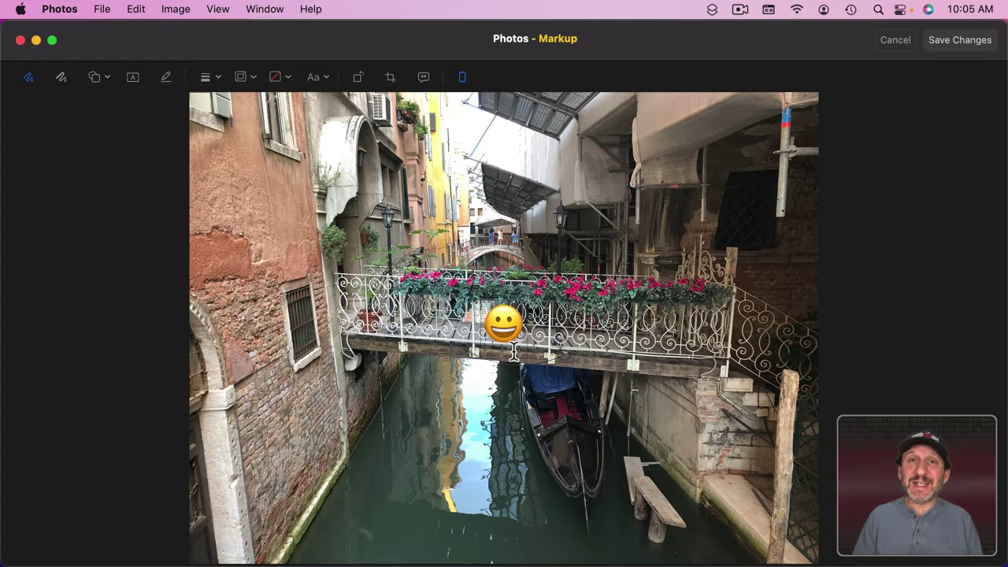
Enlarge the smiley to 150 pt, move it upper-left, and give it a shadow.
double_click(518, 330)
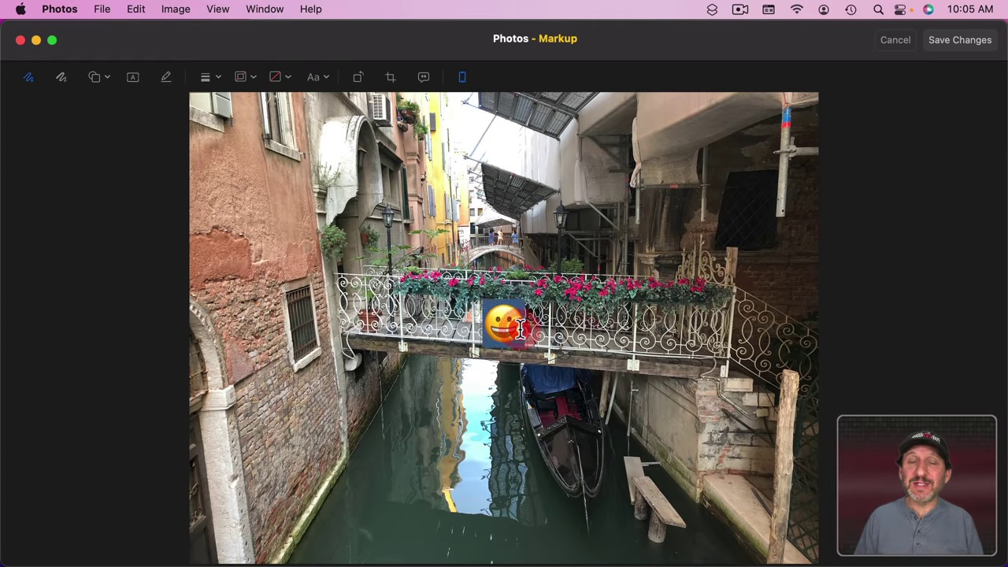
left_click(319, 76)
double_click(254, 134)
type("15")
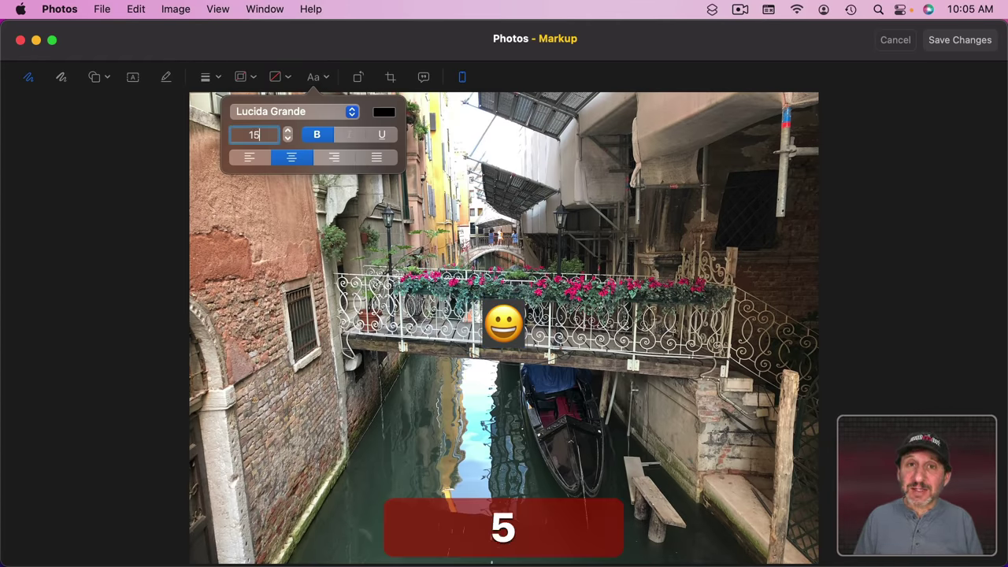
type("0")
key("Return")
left_click(531, 195)
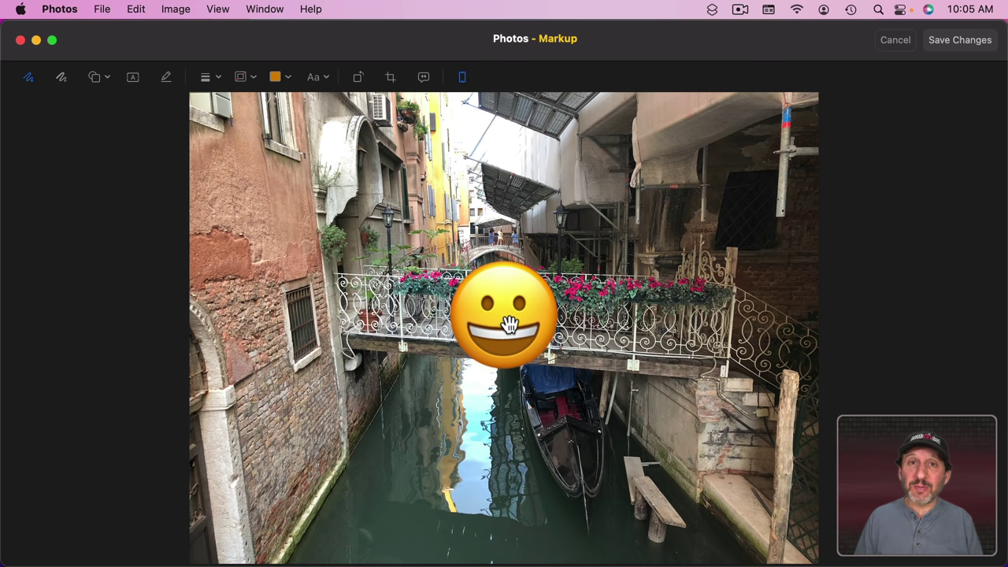
left_click_drag(504, 287, 271, 152)
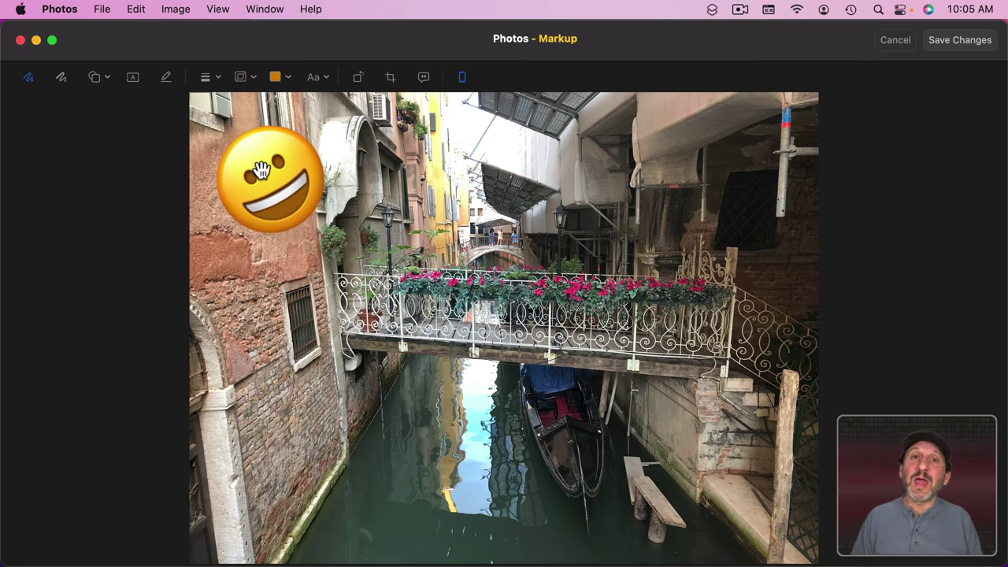
left_click(205, 76)
left_click(199, 387)
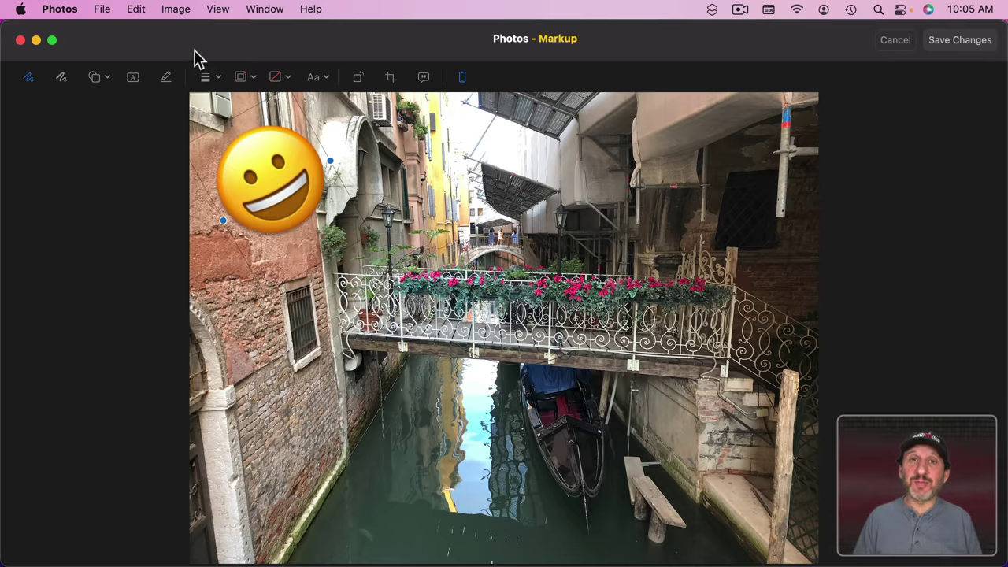
Swap the smiley for the Italian flag emoji found by searching 'ital'.
double_click(275, 181)
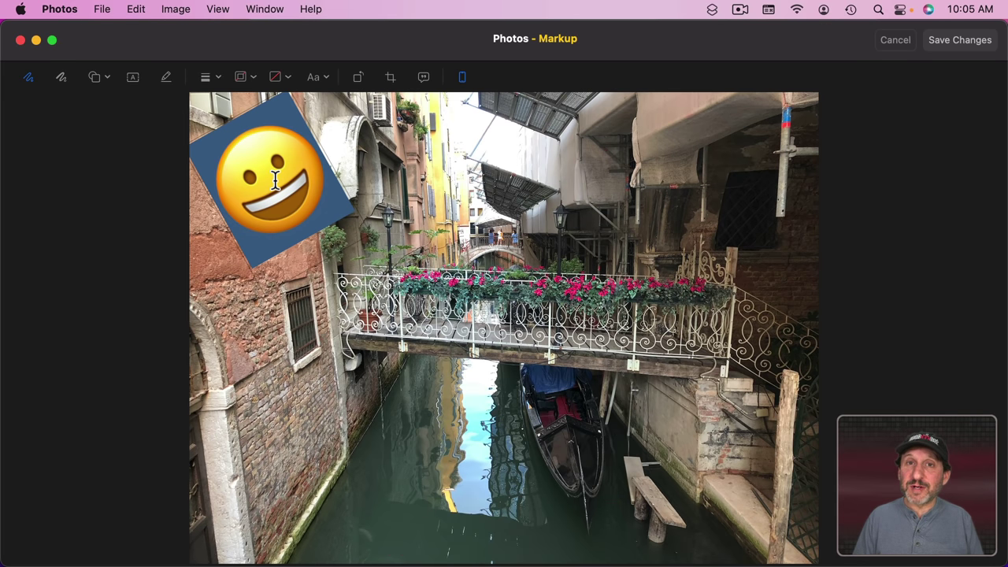
key("ctrl+super+space")
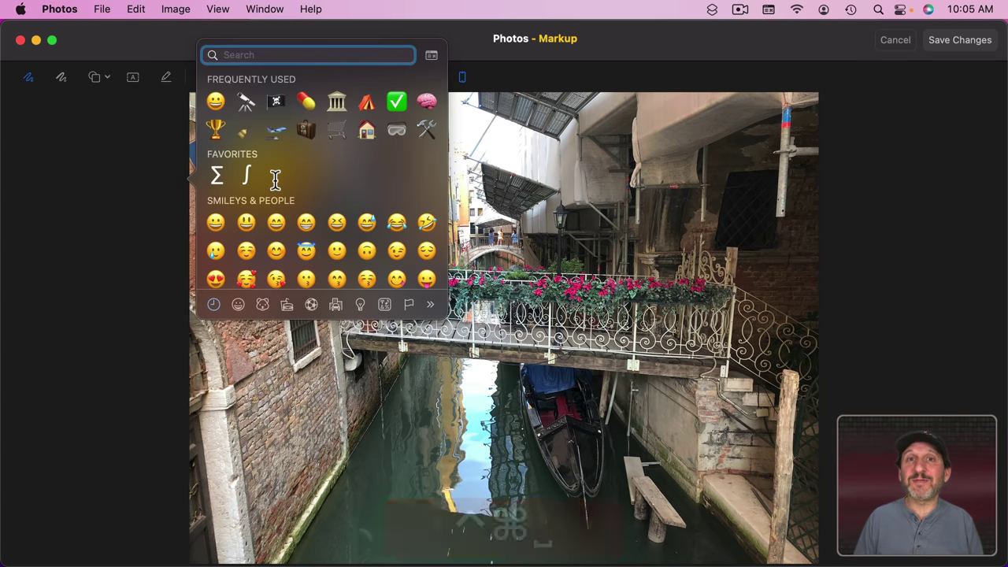
type("ital")
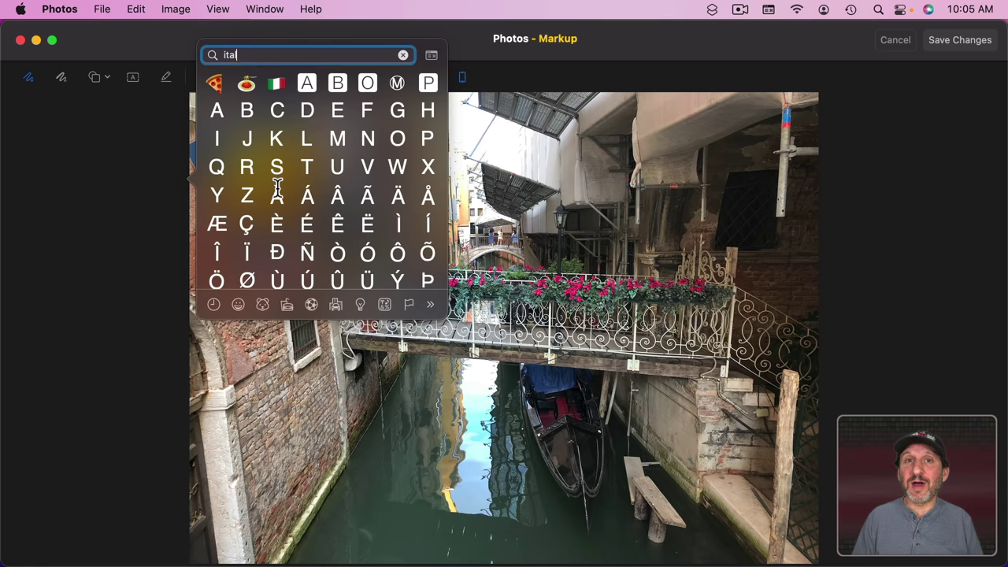
left_click(276, 86)
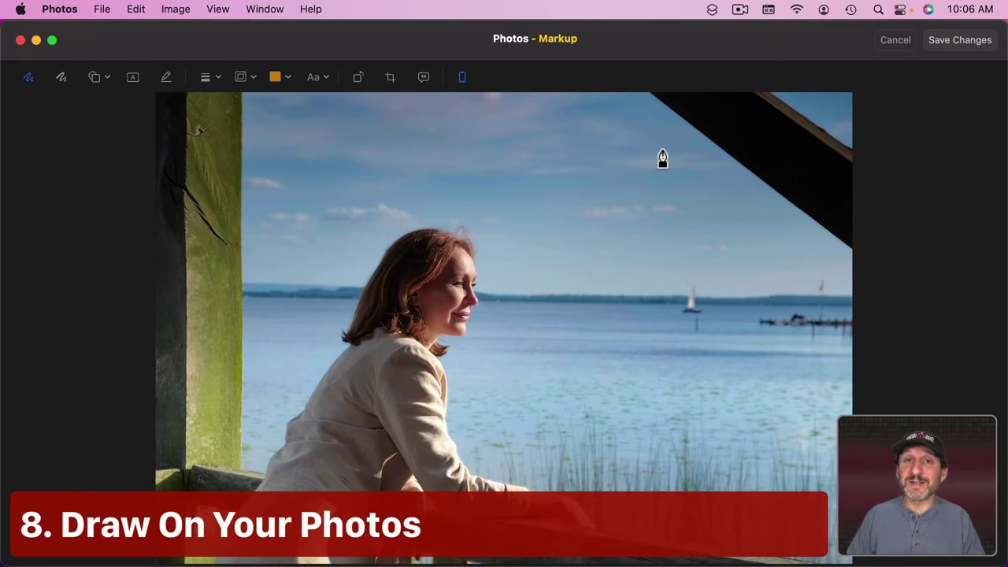
Draw a white freehand line looping twice across the sky near the sailboat.
left_click(246, 77)
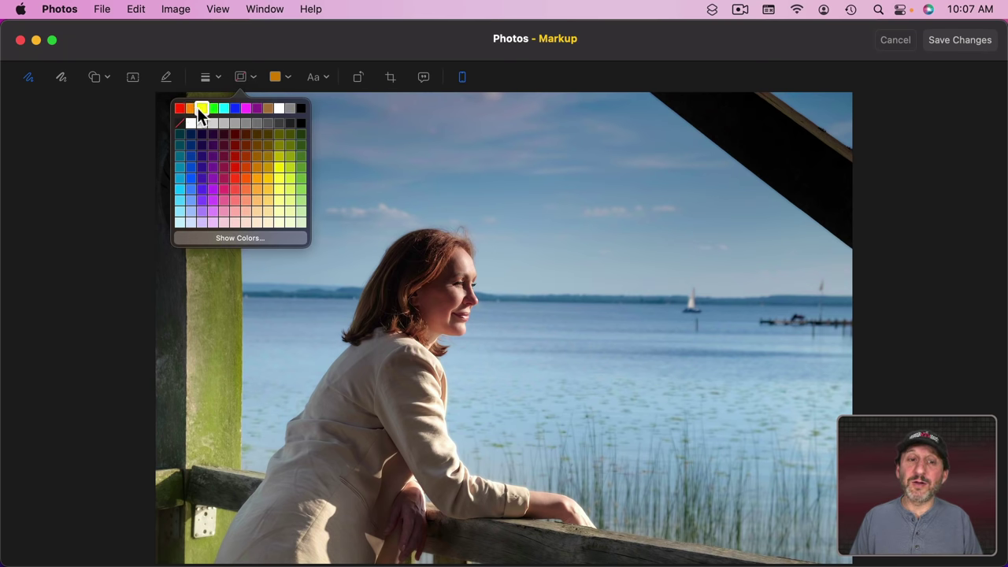
left_click(277, 109)
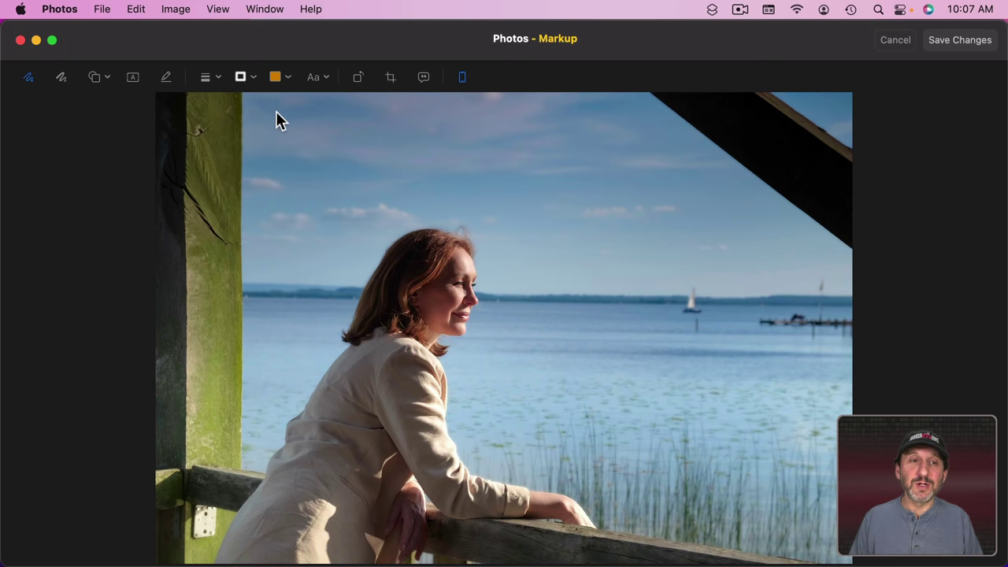
left_click(61, 79)
mouse_move(348, 188)
left_mouse_down()
mouse_move(452, 164)
mouse_move(567, 201)
mouse_move(645, 286)
mouse_move(699, 289)
mouse_move(705, 239)
mouse_move(609, 228)
left_mouse_up()
mouse_move(604, 266)
left_mouse_down()
mouse_move(537, 354)
mouse_move(531, 238)
mouse_move(624, 155)
left_mouse_up()
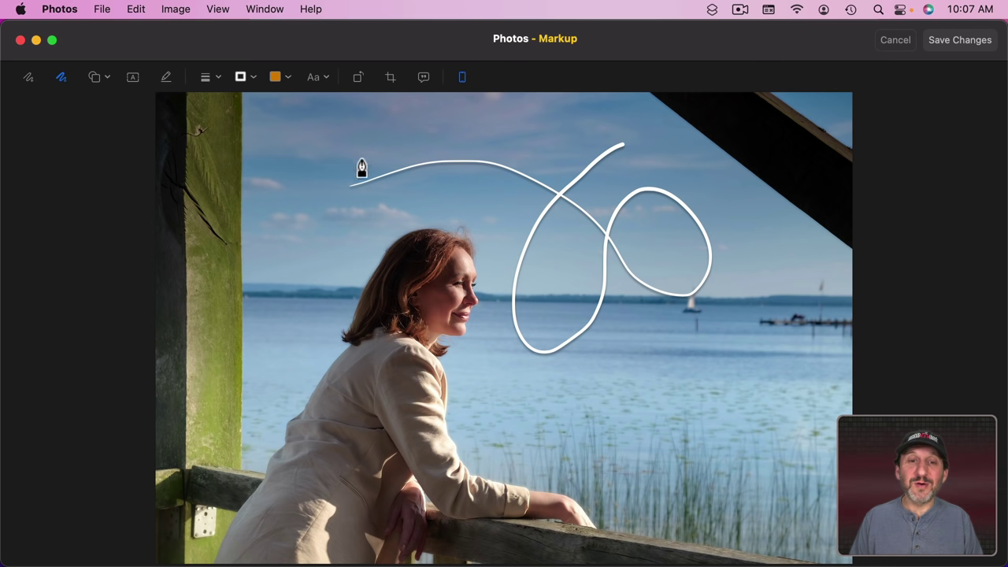
left_click(207, 78)
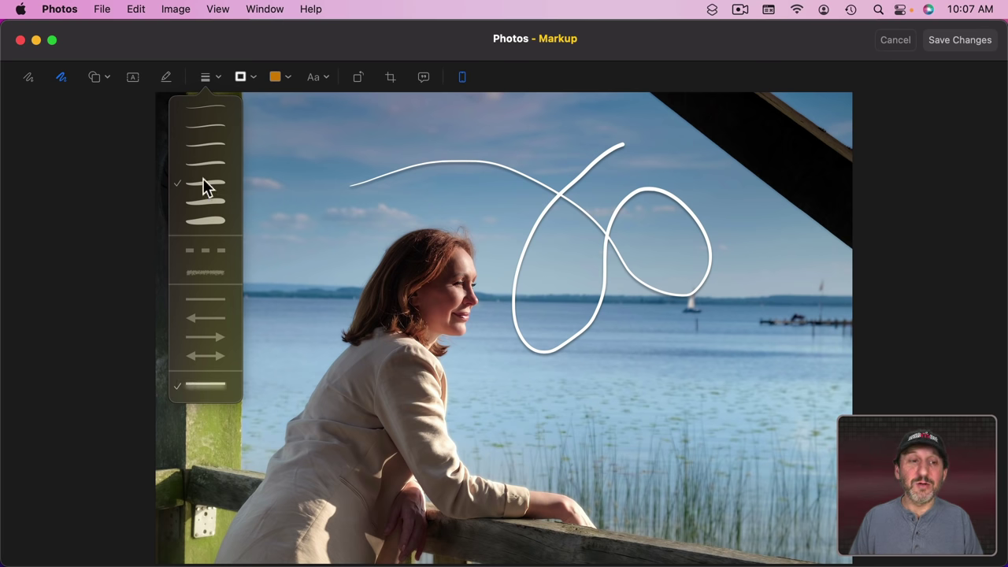
Delete the loopy line and trace a smooth white Sketch outline around the woman, kept freehand.
left_click(197, 384)
key("BackSpace")
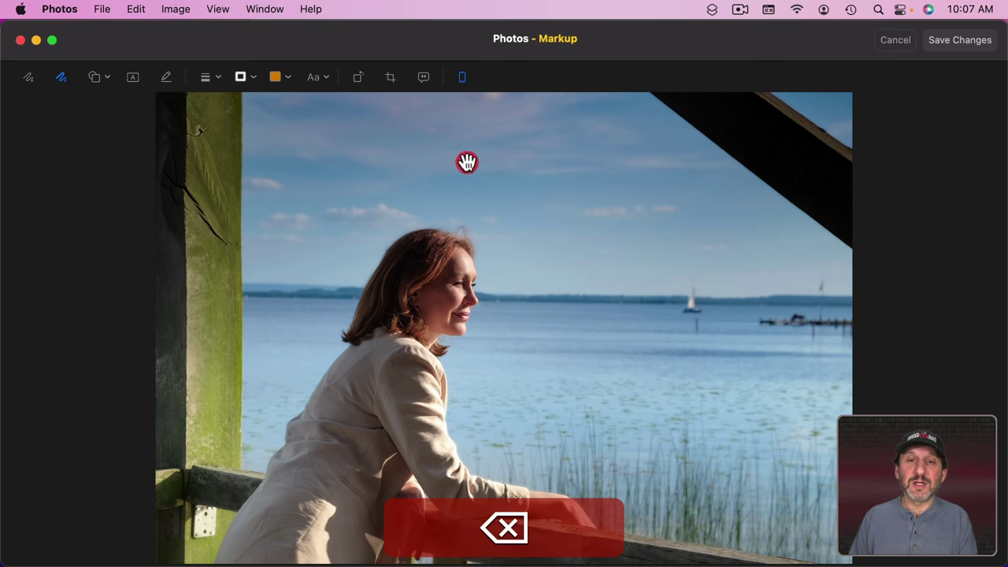
left_click(29, 77)
mouse_move(388, 167)
left_mouse_down()
mouse_move(504, 161)
mouse_move(585, 222)
mouse_move(720, 235)
mouse_move(746, 309)
mouse_move(739, 331)
left_mouse_up()
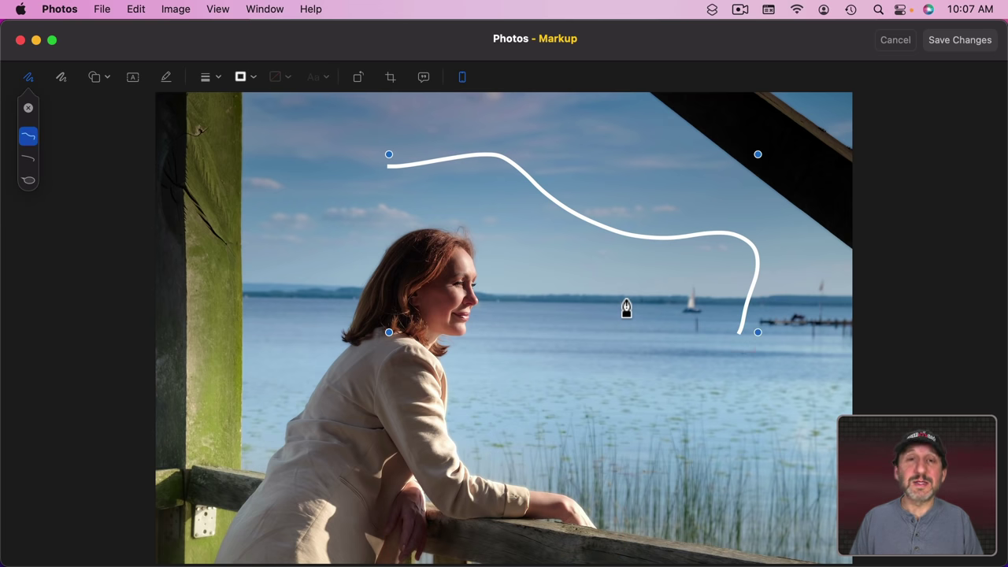
key("BackSpace")
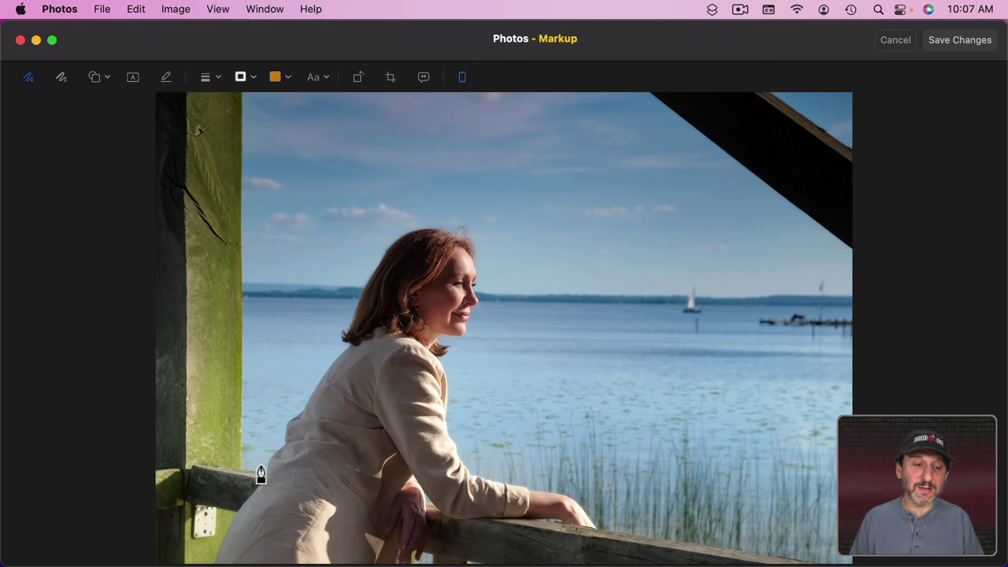
mouse_move(261, 475)
left_mouse_down()
mouse_move(382, 249)
mouse_move(482, 231)
mouse_move(482, 313)
mouse_move(449, 357)
mouse_move(452, 418)
mouse_move(486, 477)
mouse_move(520, 480)
left_mouse_up()
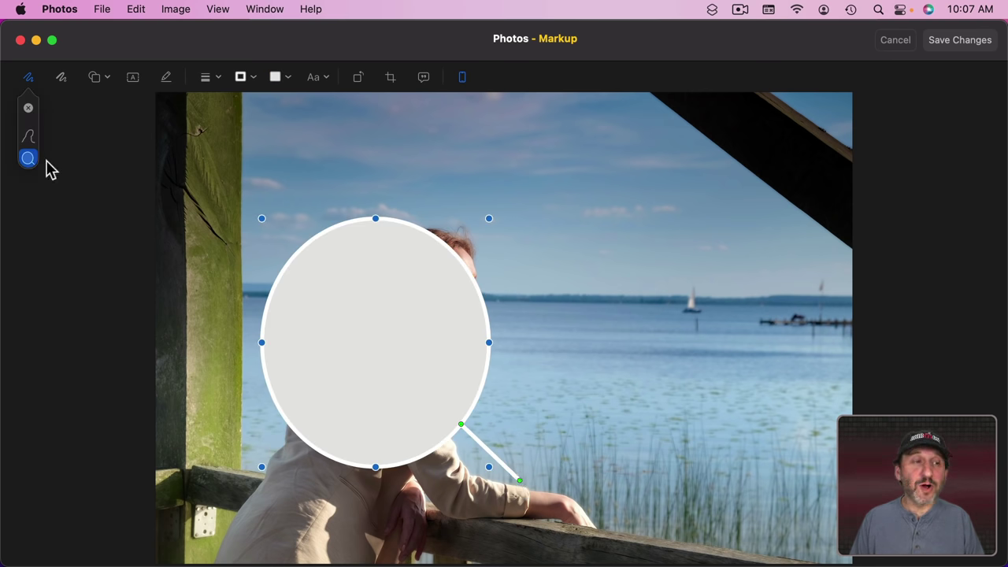
left_click(29, 140)
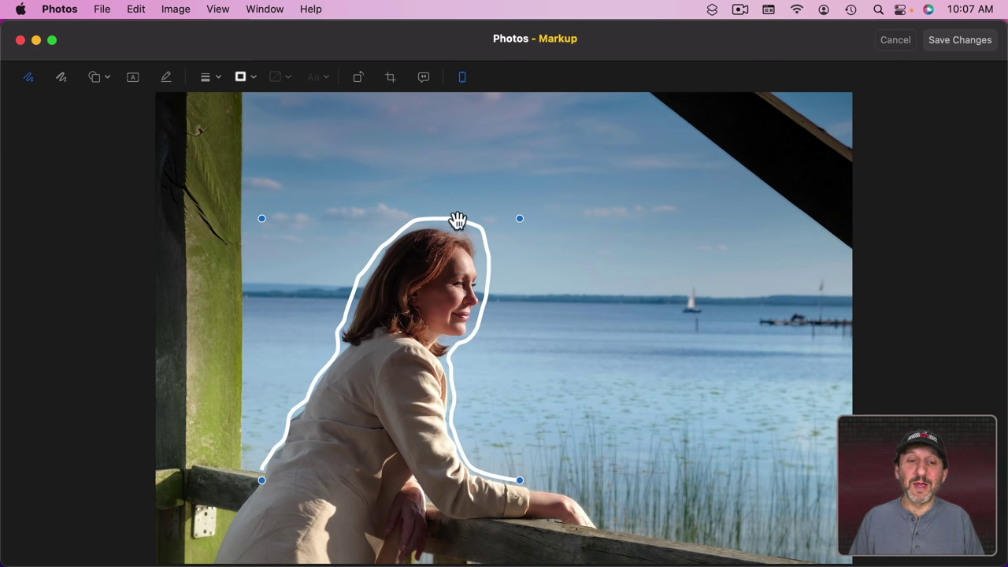
Make the outline thinner and yellow, then delete it.
left_click(210, 77)
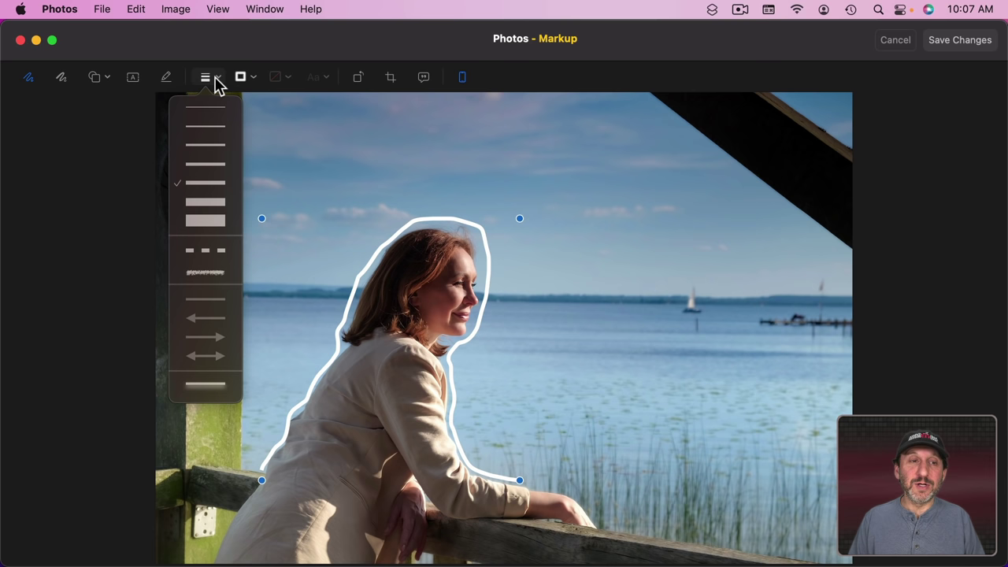
left_click(205, 154)
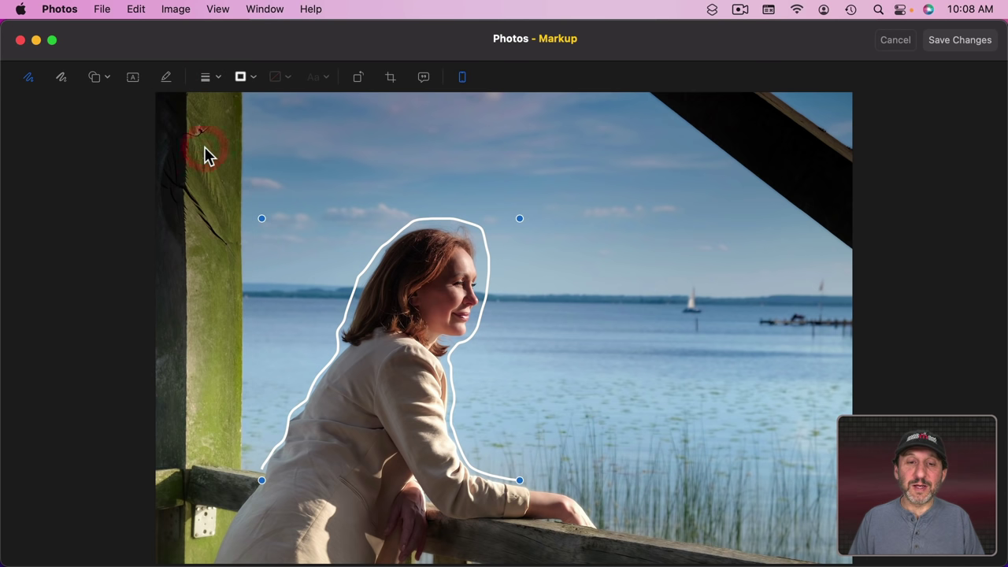
left_click(252, 77)
left_click(278, 173)
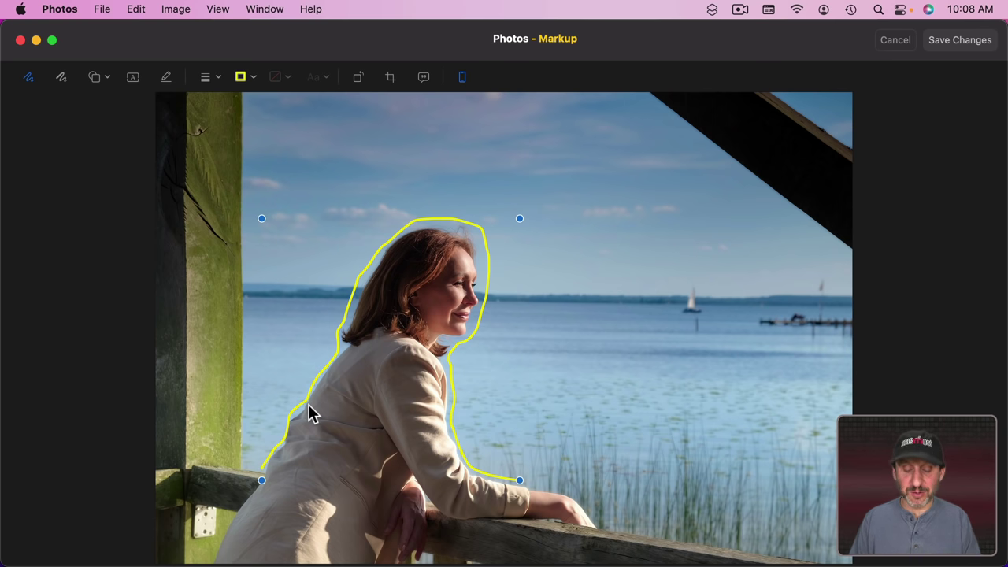
key("BackSpace")
Set the drawing line to the thickest weight with a textured brush style.
left_click(210, 77)
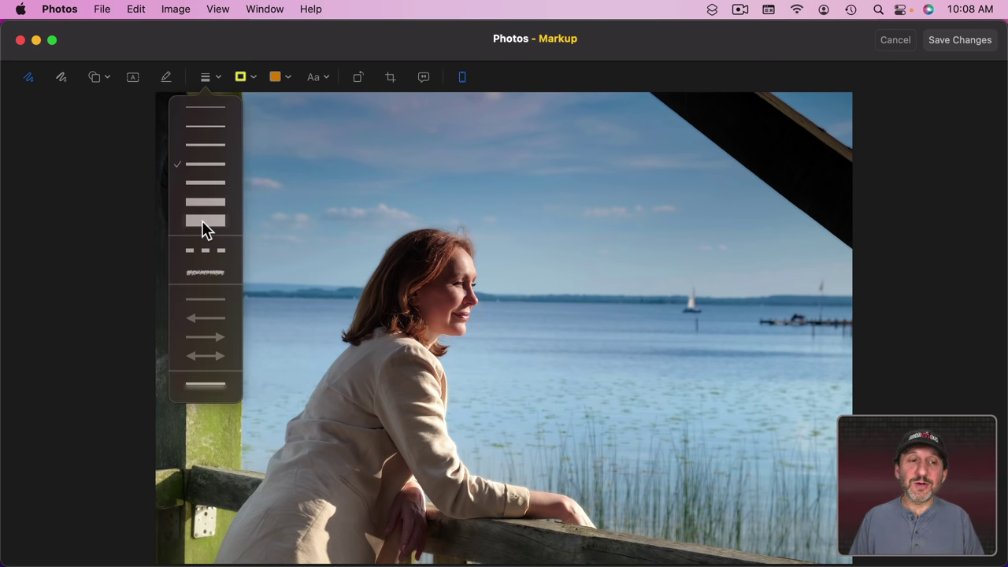
left_click(202, 220)
left_click(215, 74)
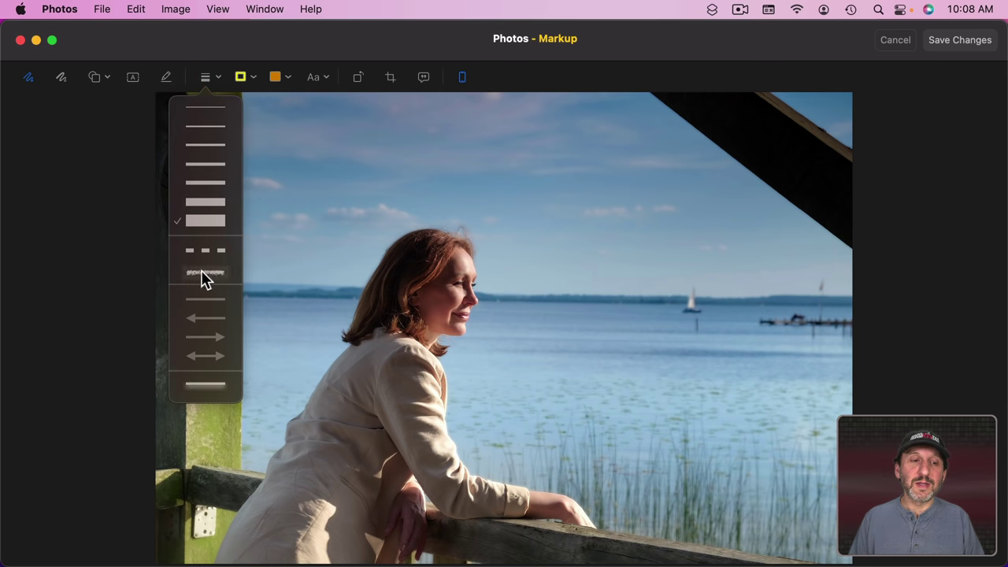
left_click(203, 272)
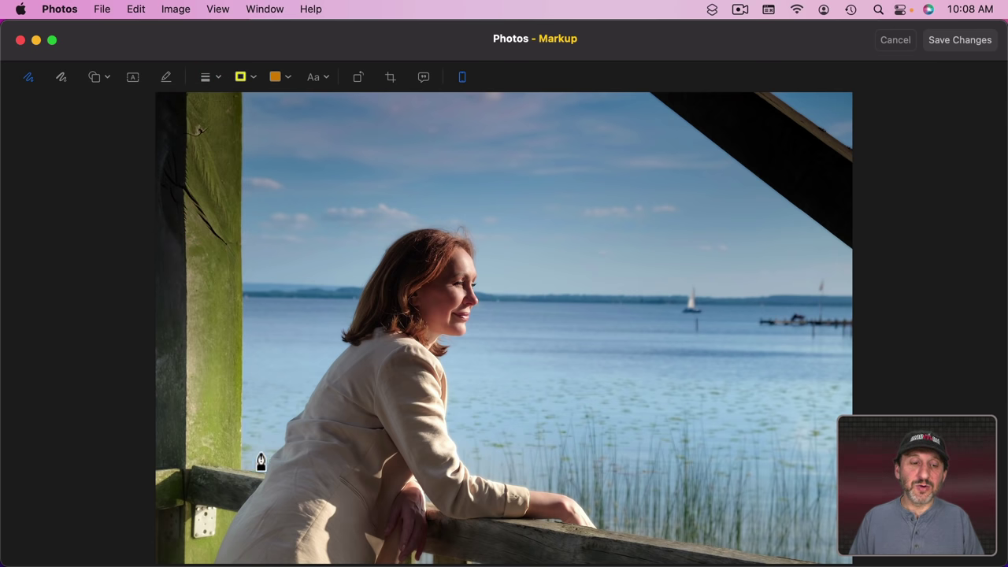
Stroke a thick yellow outline around the woman's head and back, then lower the yellow's opacity.
mouse_move(261, 461)
left_mouse_down()
mouse_move(322, 333)
mouse_move(381, 243)
left_mouse_up()
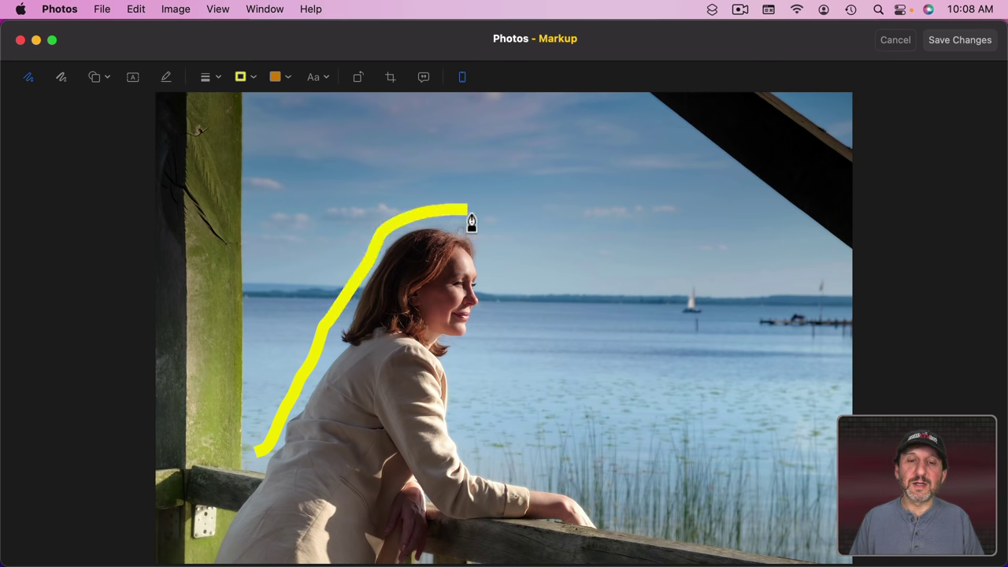
mouse_move(471, 222)
left_mouse_down()
mouse_move(503, 243)
mouse_move(503, 296)
mouse_move(452, 396)
mouse_move(473, 458)
mouse_move(522, 485)
mouse_move(566, 482)
left_mouse_up()
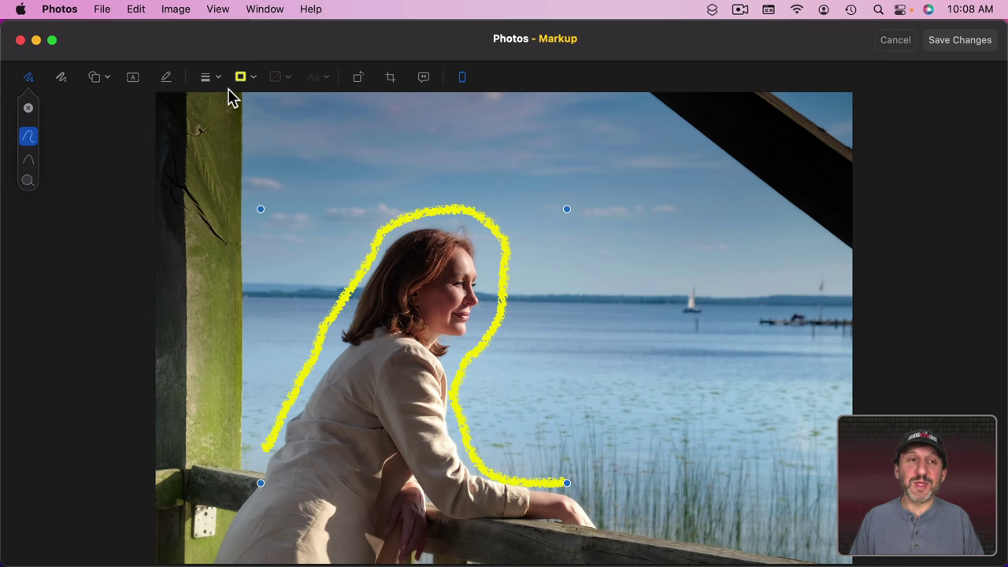
left_click(252, 79)
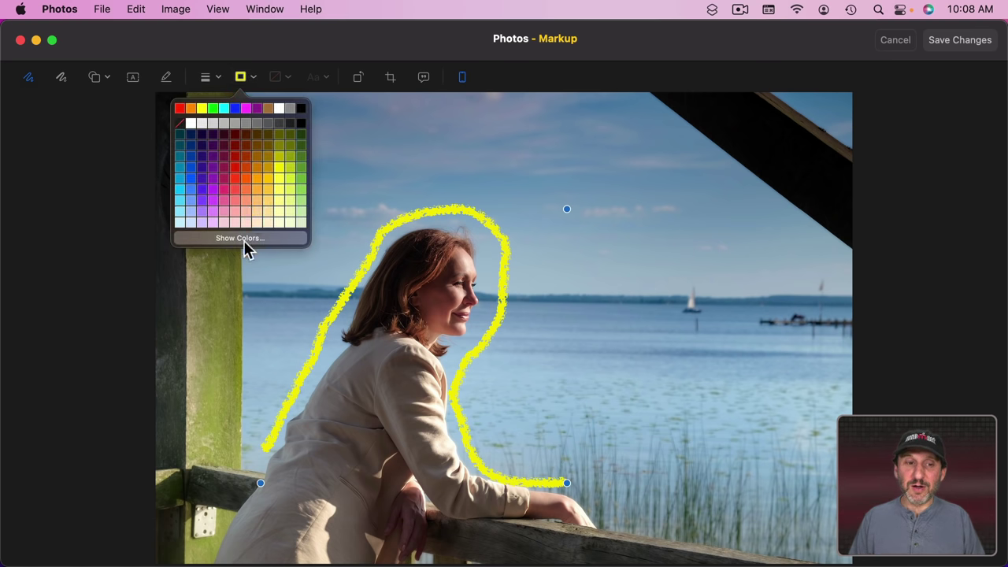
left_click(240, 238)
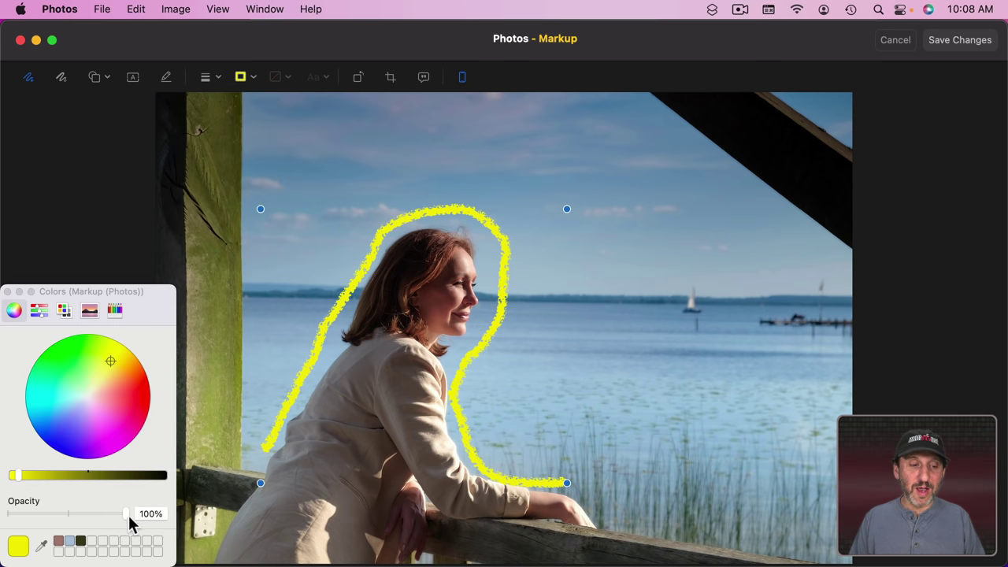
mouse_move(126, 515)
left_mouse_down()
mouse_move(34, 519)
mouse_move(63, 522)
left_mouse_up()
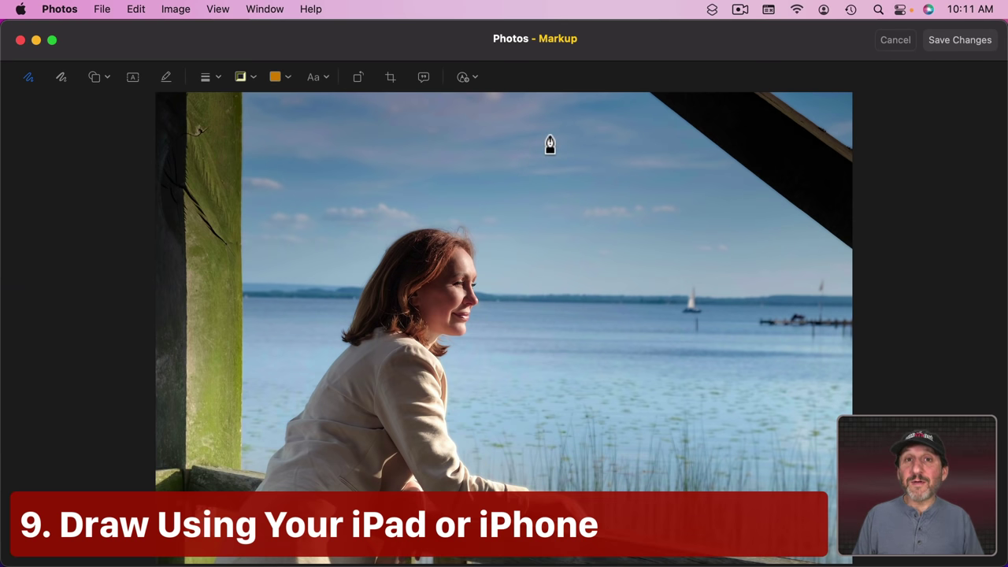
Connect the iPhone 11 Pro Max to draw squiggles on the lakeside photo.
left_click(465, 78)
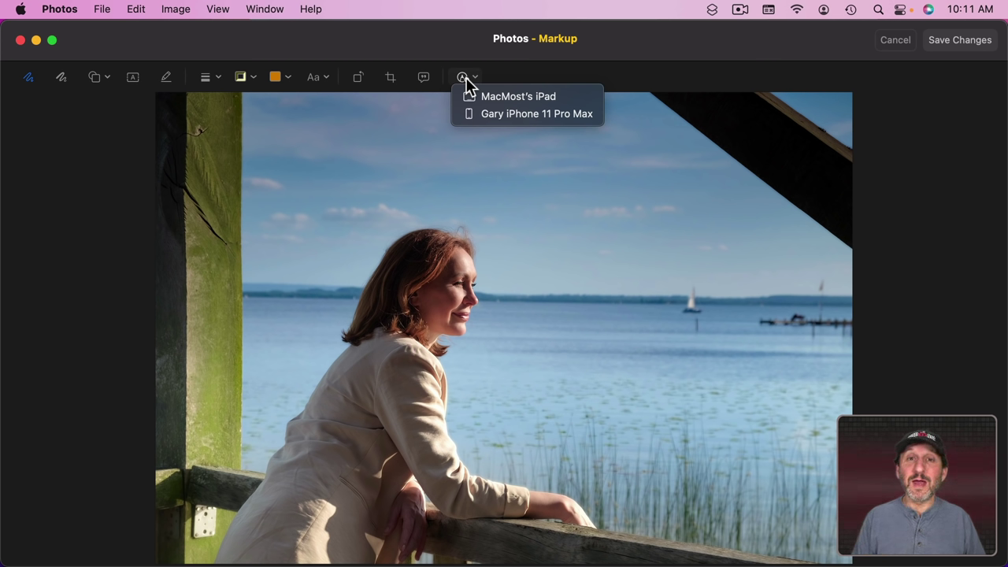
left_click(528, 115)
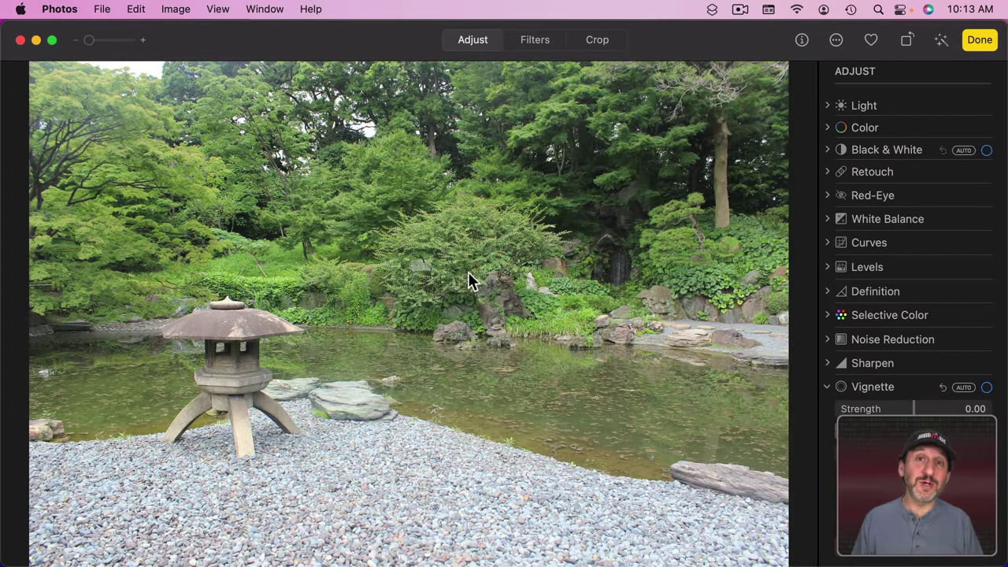
Nudge the Color Cast slider, leave it at 0.00, and open the garden photo in Markup.
left_click(827, 128)
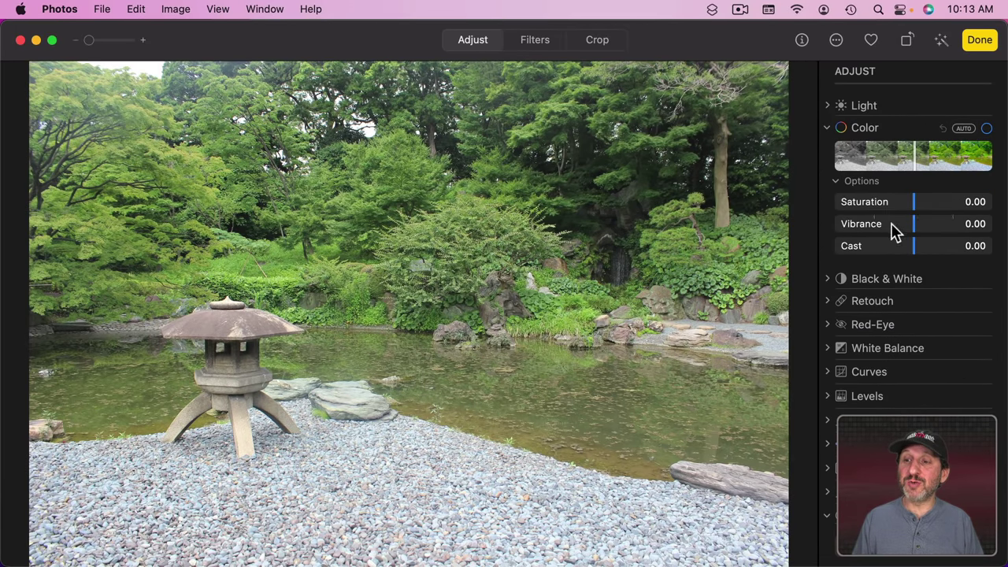
left_click(914, 245)
left_click_drag(914, 251, 920, 225)
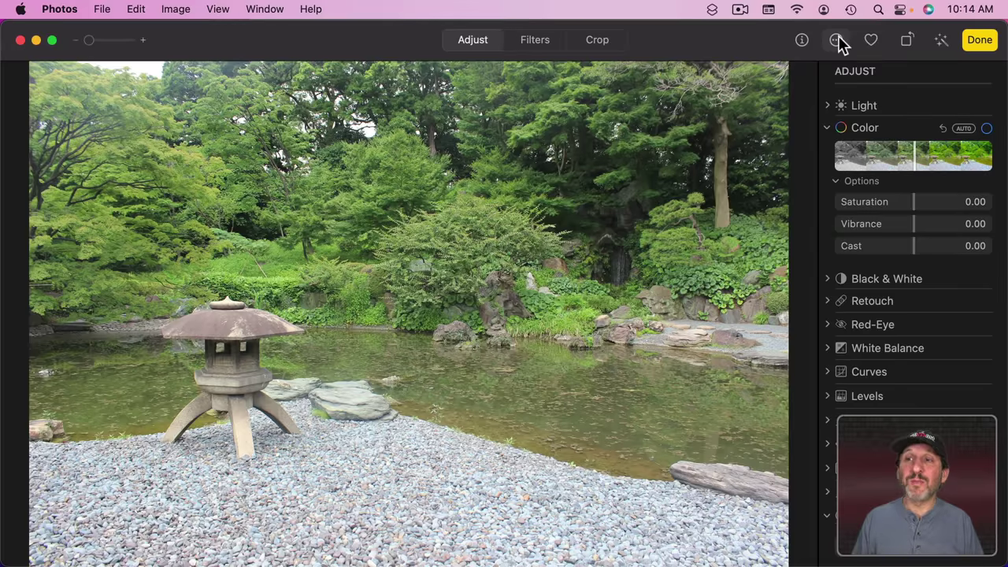
left_click(836, 39)
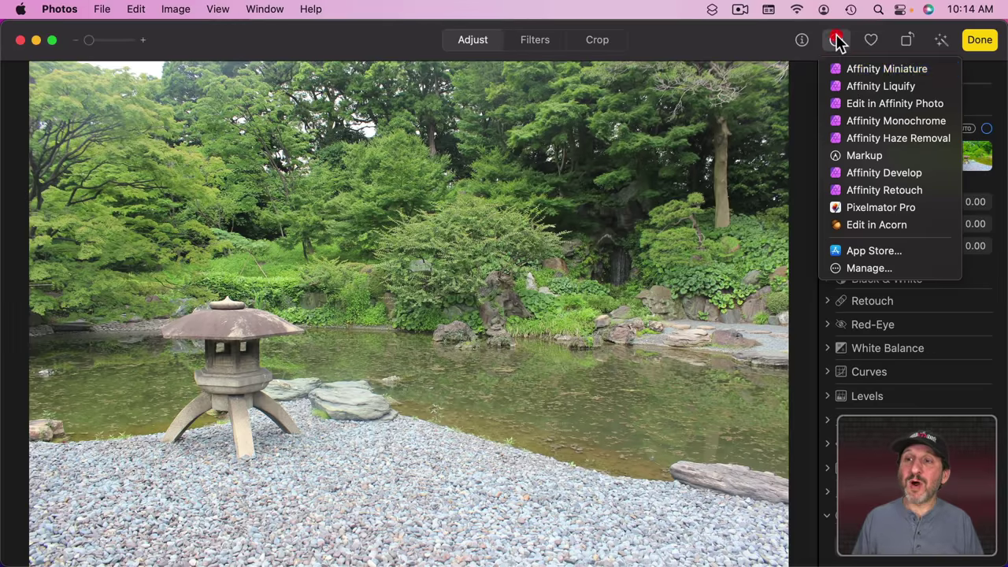
left_click(868, 156)
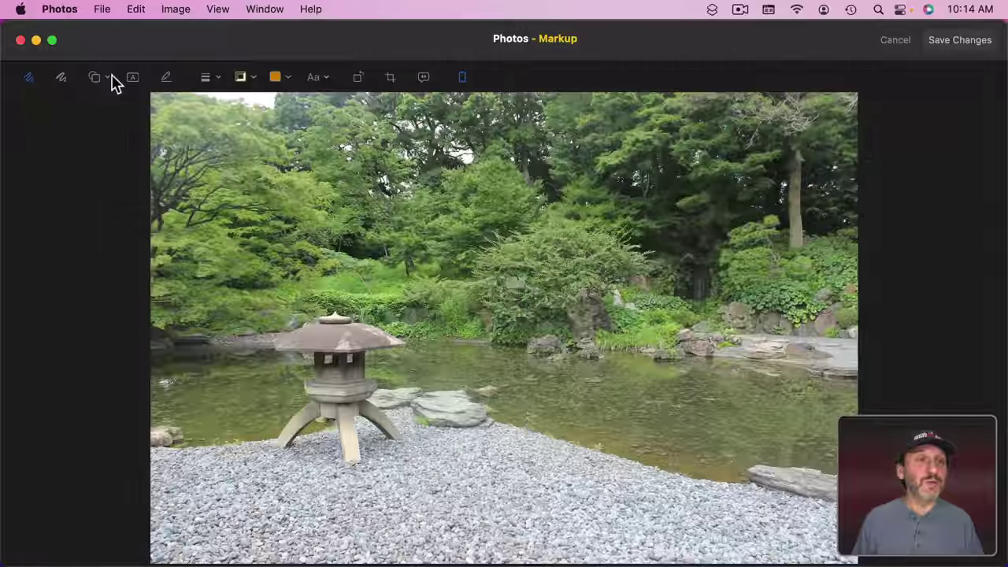
Add a borderless blue-filled rectangle stretched over the whole garden photo.
left_click(108, 78)
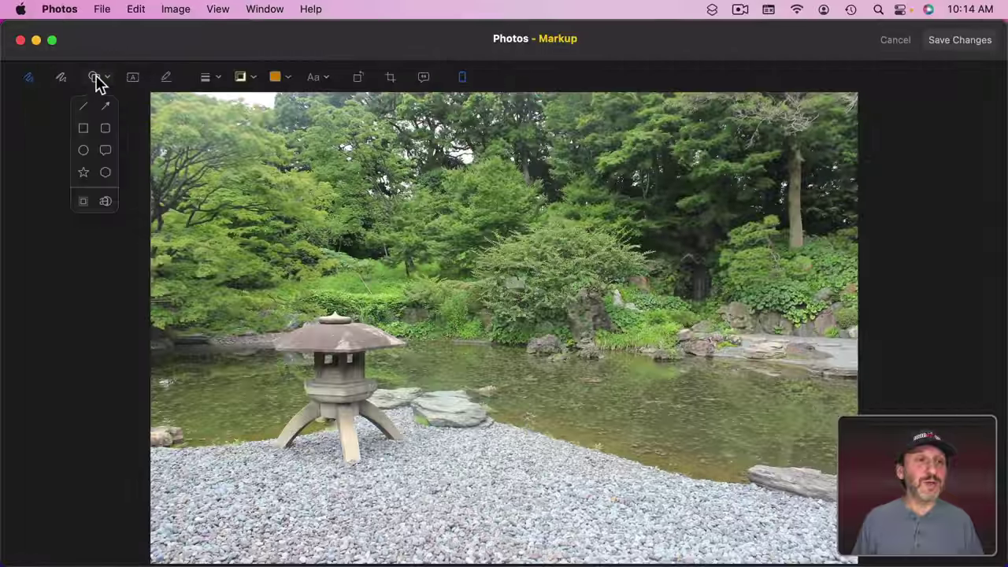
left_click(82, 126)
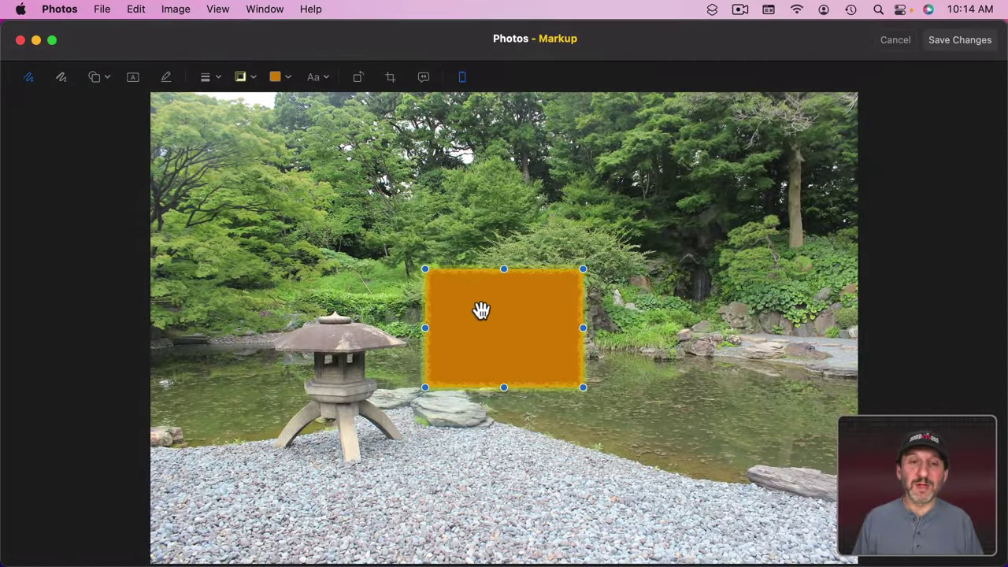
left_click_drag(478, 308, 394, 247)
left_click(251, 75)
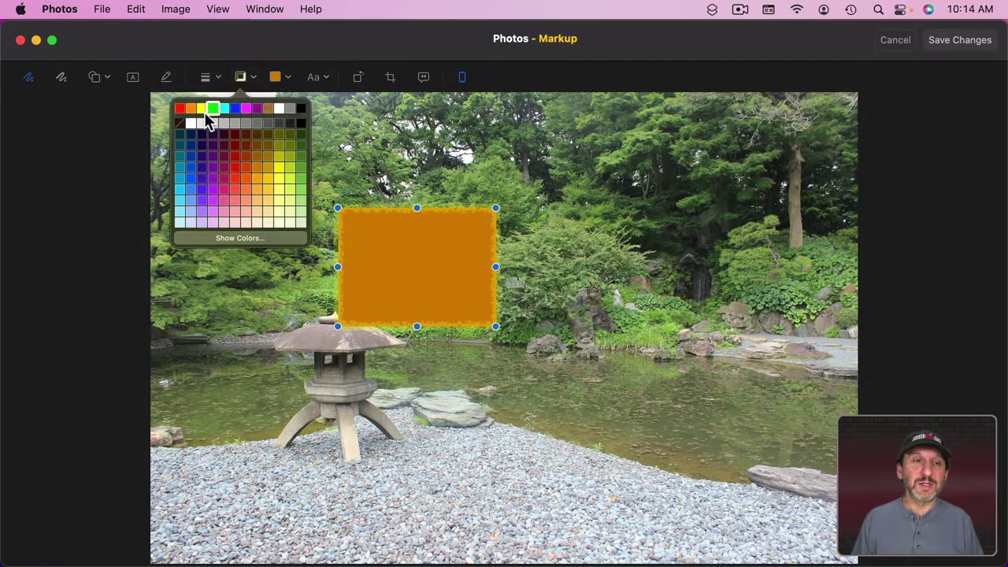
left_click(180, 123)
left_click(284, 77)
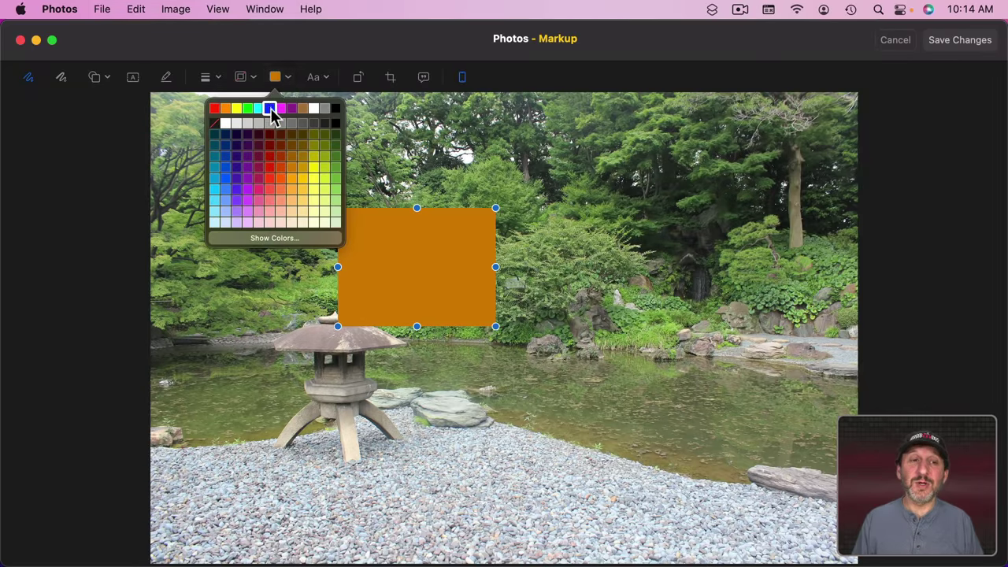
left_click(269, 108)
left_click_drag(434, 278, 241, 150)
left_click_drag(298, 204, 861, 562)
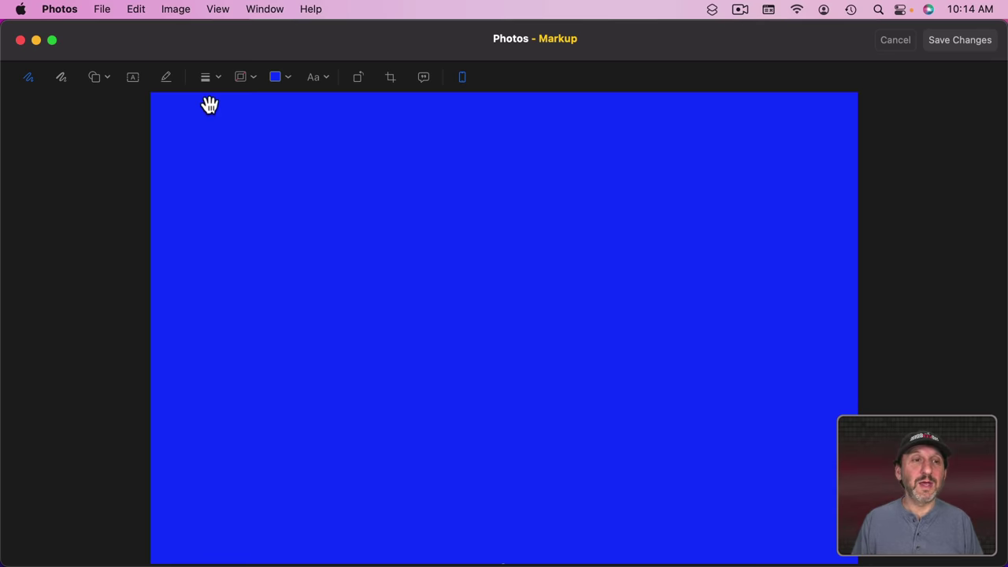
Lower the rectangle's fill opacity to 21% and try different tint hues.
left_click(282, 79)
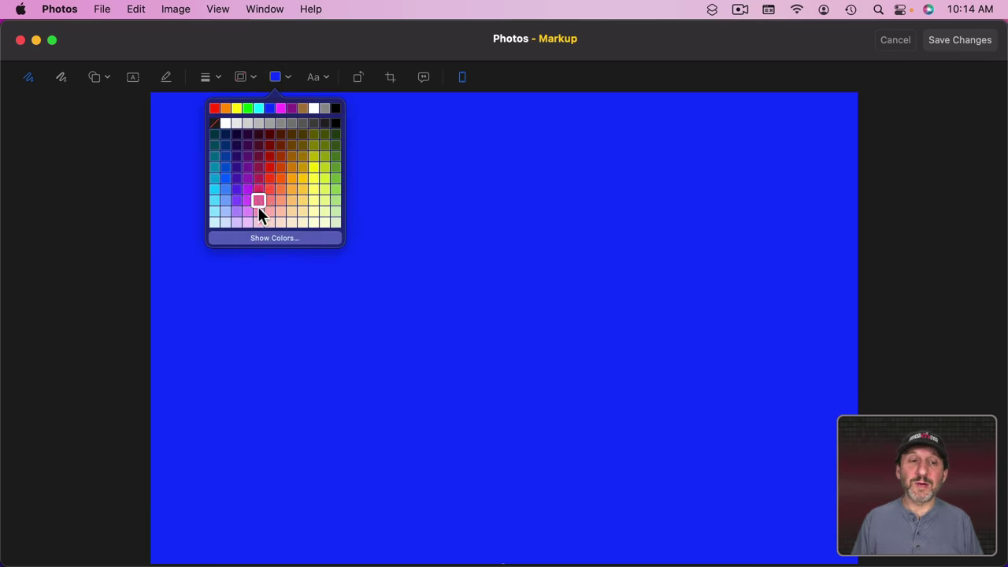
left_click(254, 238)
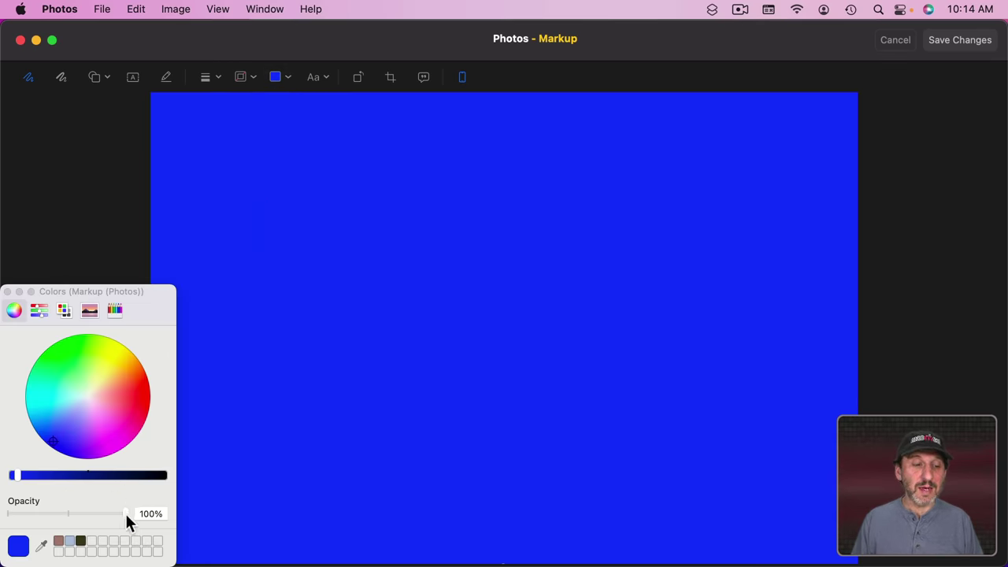
left_click_drag(125, 510, 34, 515)
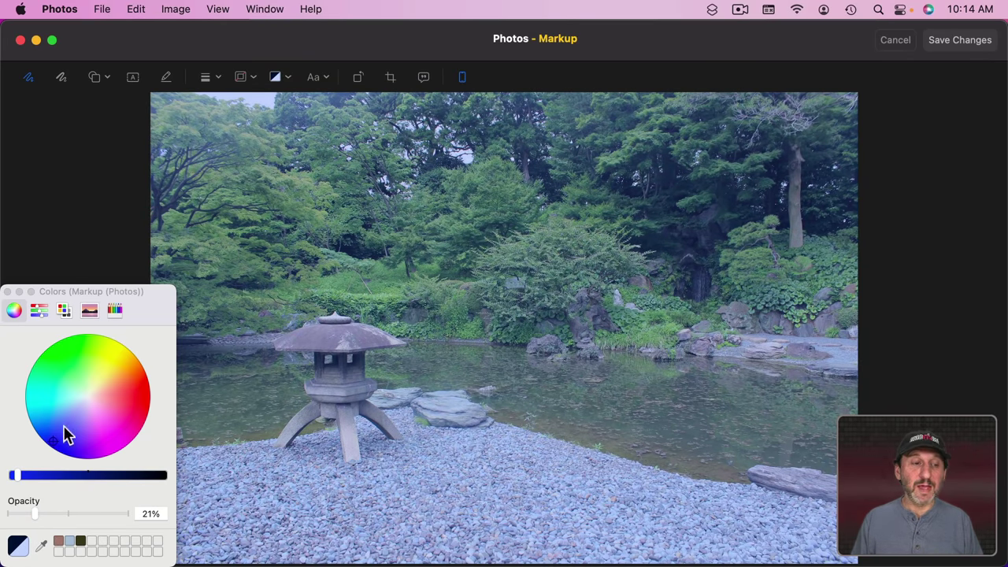
mouse_move(56, 436)
left_mouse_down()
mouse_move(103, 423)
mouse_move(115, 396)
mouse_move(115, 353)
mouse_move(67, 355)
left_mouse_up()
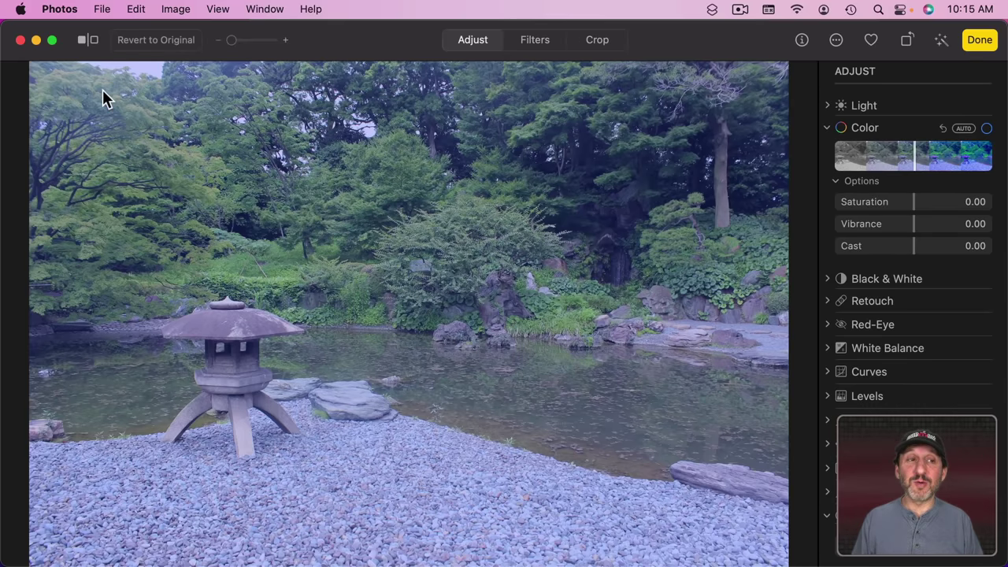
Compare with the original, then set Brightness to 0.37 and Exposure to 0.39.
left_click(86, 41)
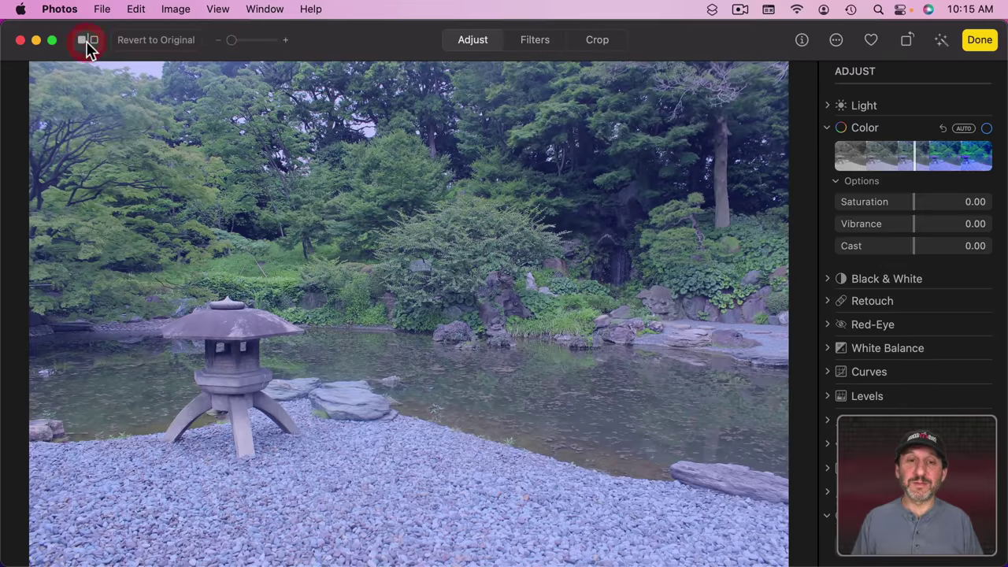
left_click(827, 128)
left_click(827, 106)
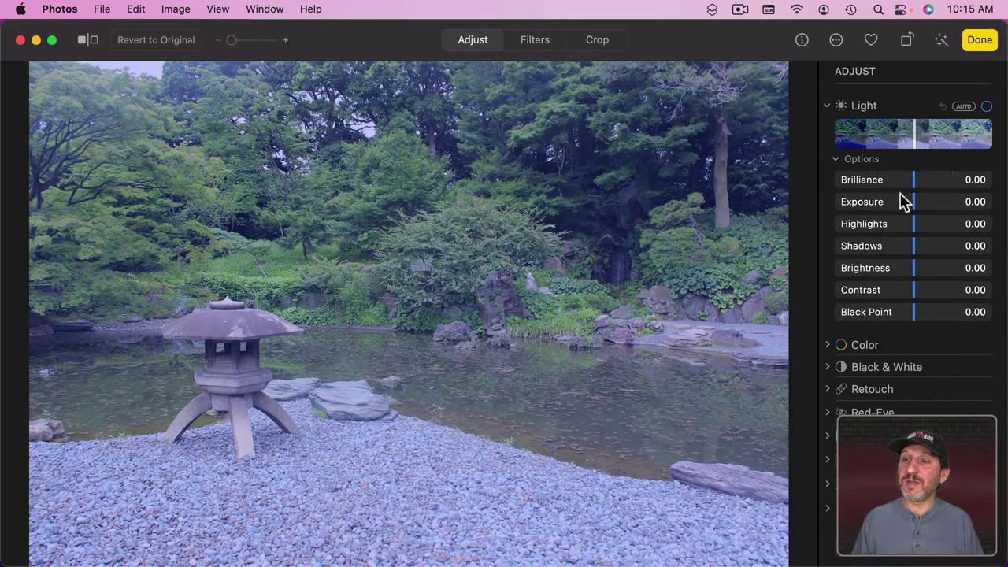
left_click_drag(912, 269, 943, 269)
left_click_drag(913, 202, 943, 202)
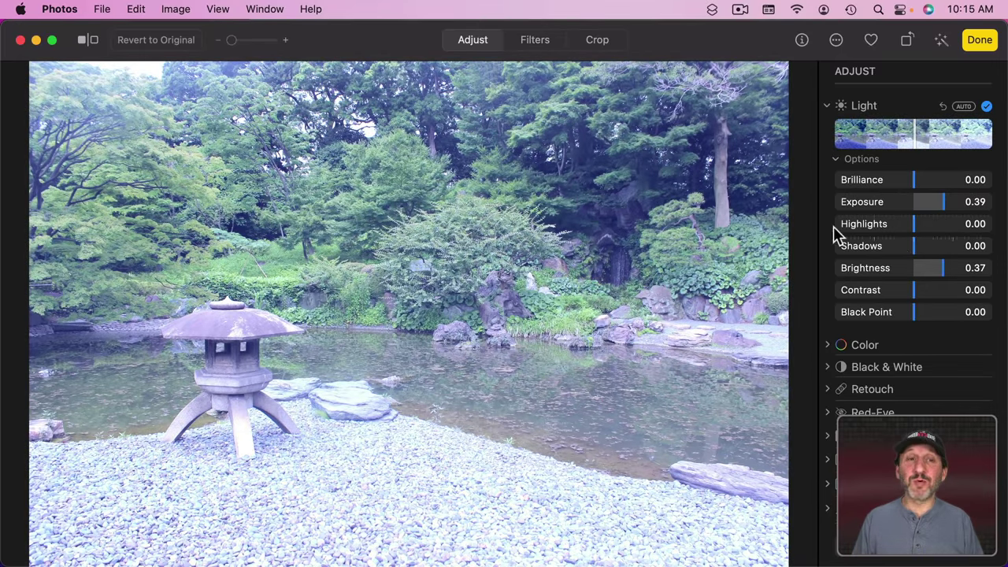